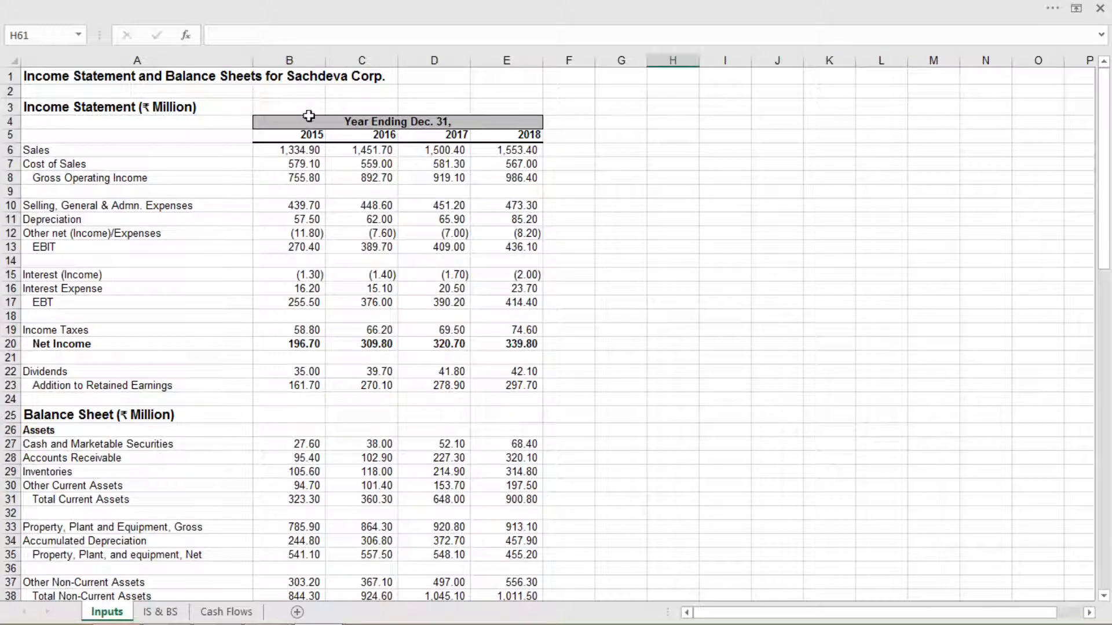
Review the income statement's year columns 2015 to 2018 and its line items from Sales down to EBIT
left_click(311, 164)
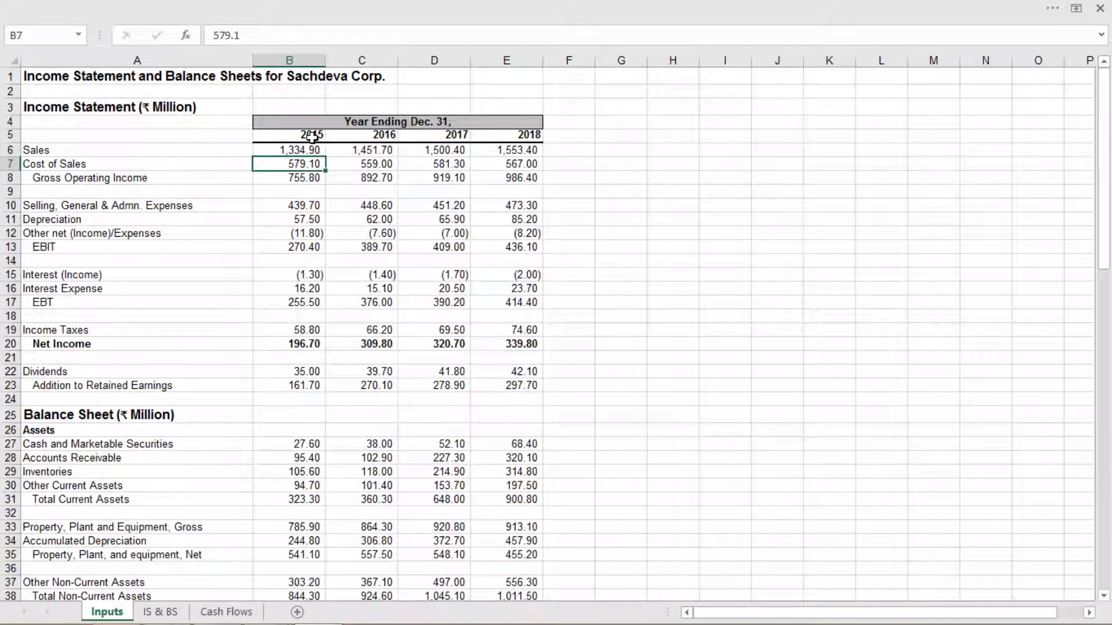
left_click(515, 139)
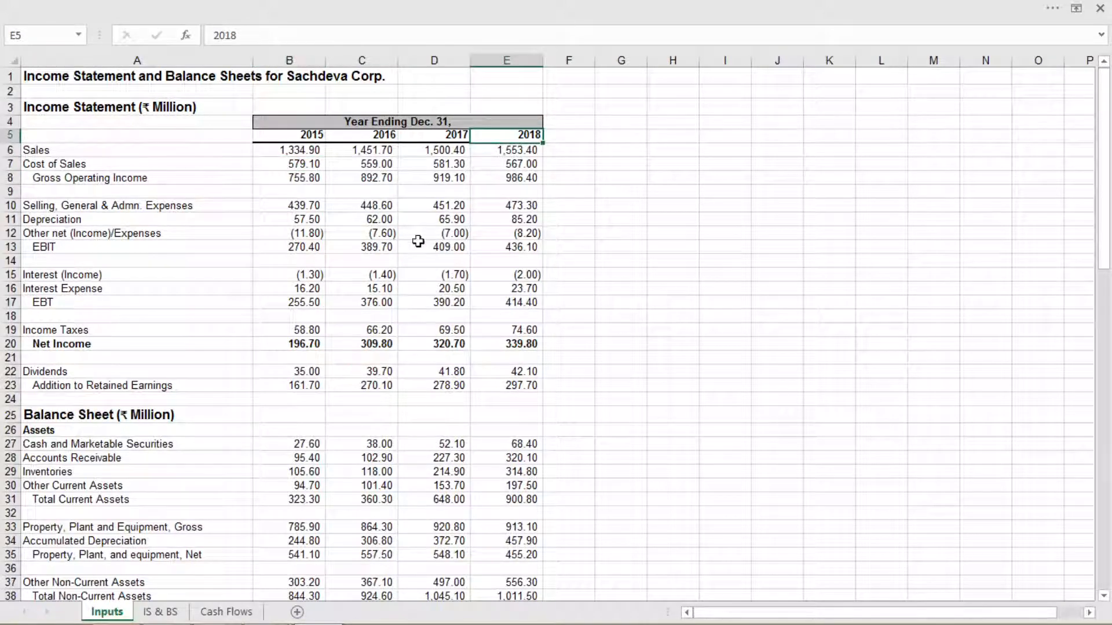
left_click(133, 147)
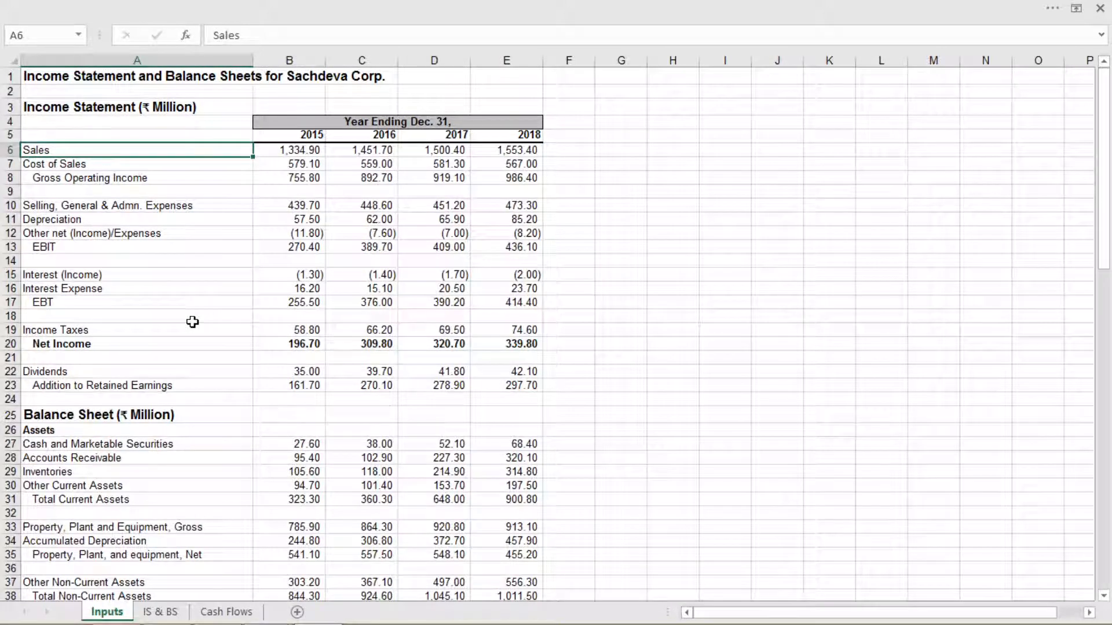
left_click(123, 162)
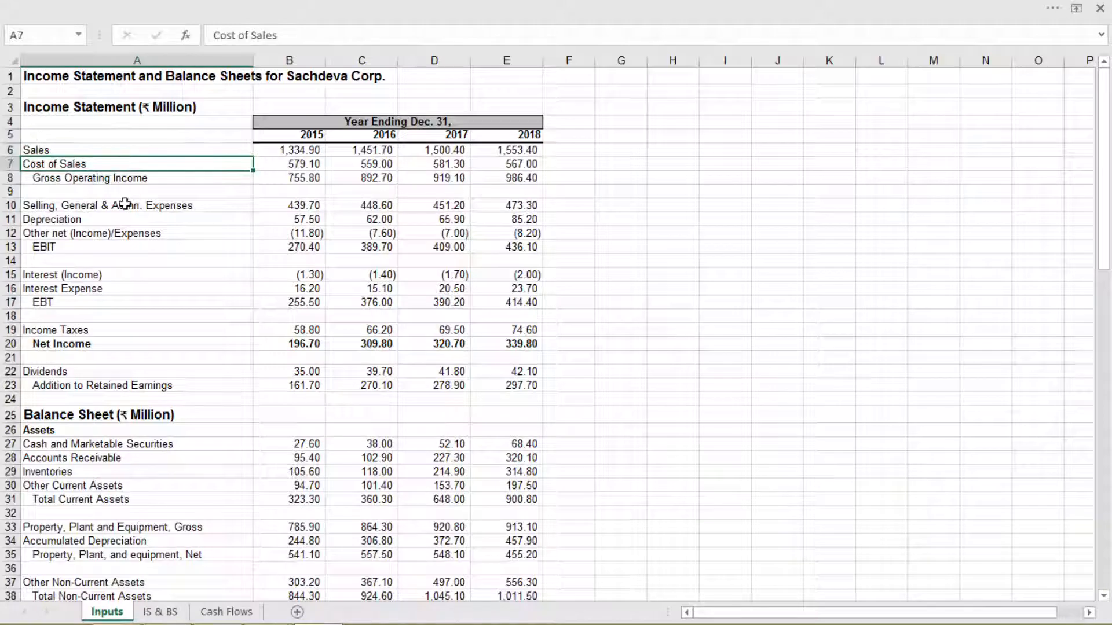
left_click(120, 182)
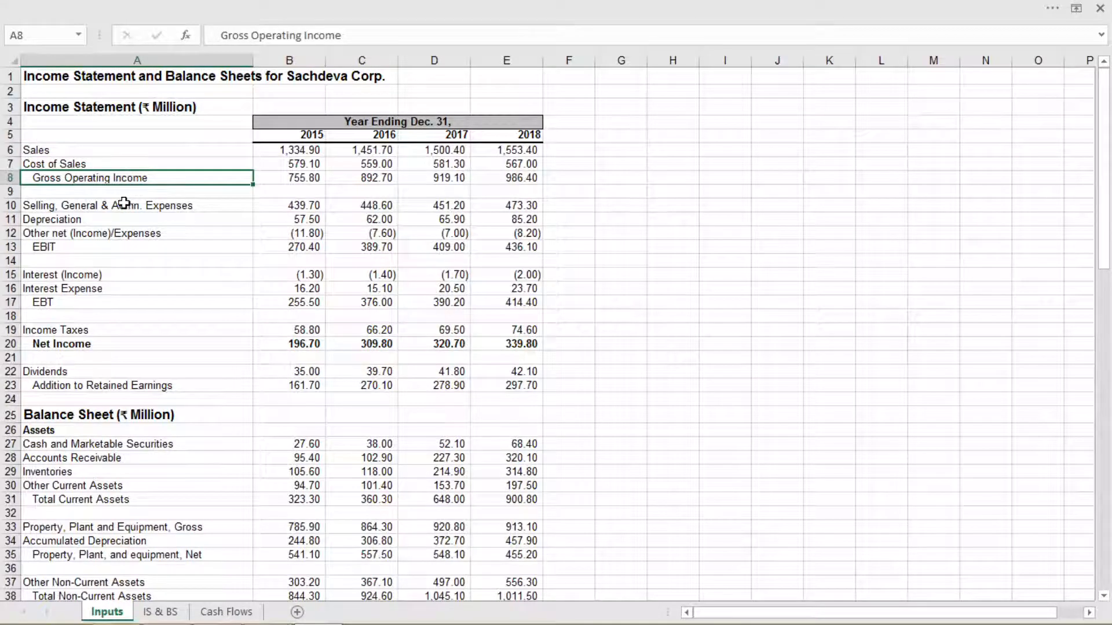
left_click(126, 209)
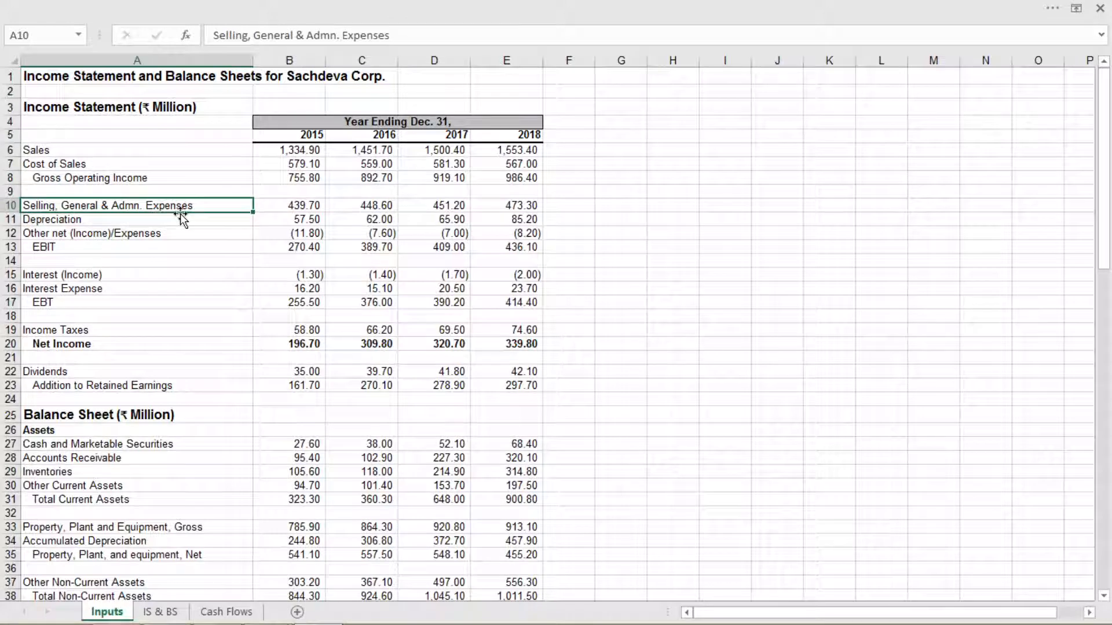
left_click(114, 220)
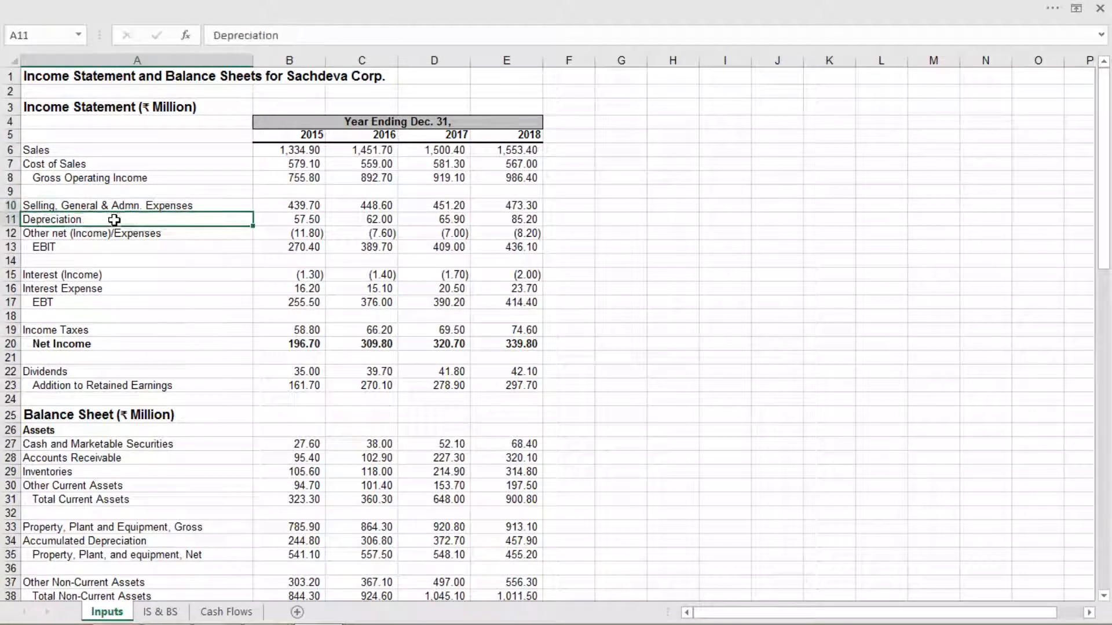
left_click(124, 235)
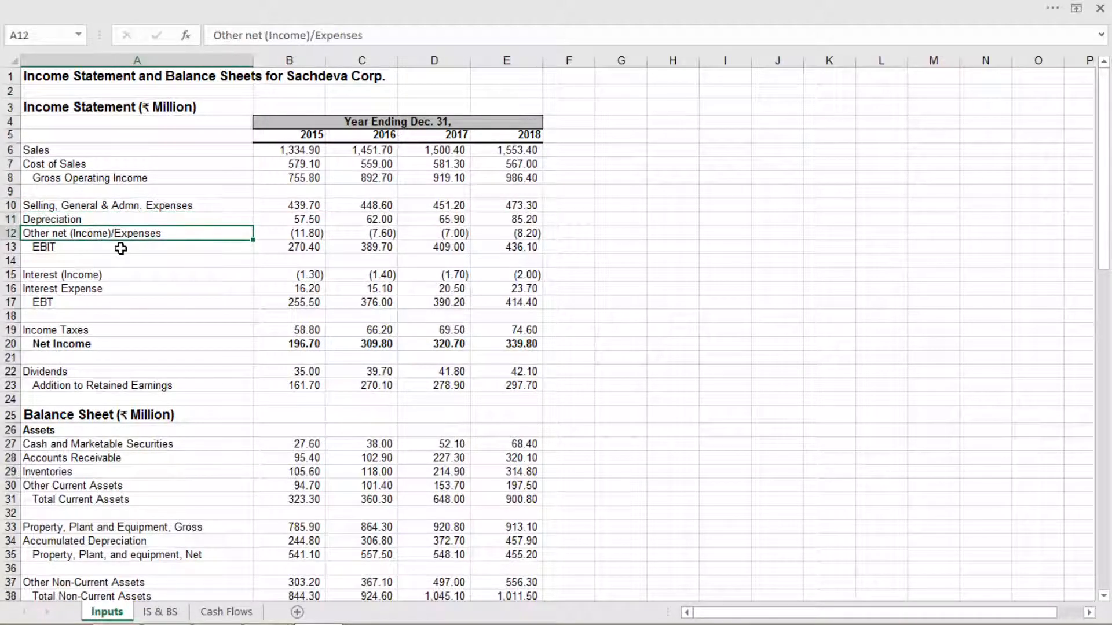
left_click(120, 248)
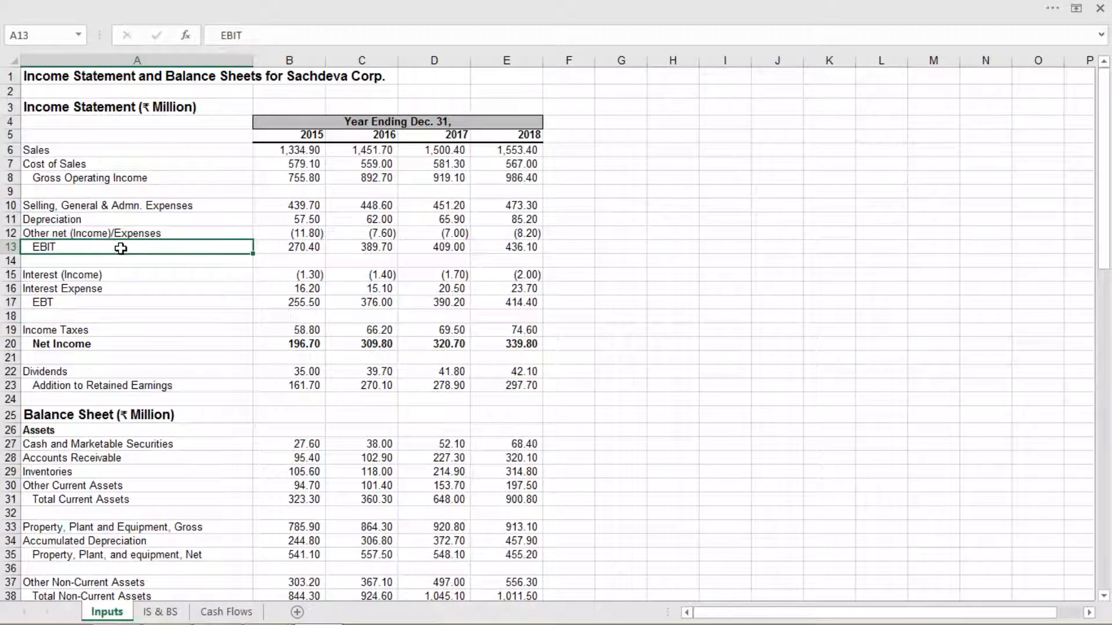
Examine the income statement rows from Interest (Income) through Net Income, Dividends and Addition to Retained Earnings, including the 2015 figures
left_click(120, 276)
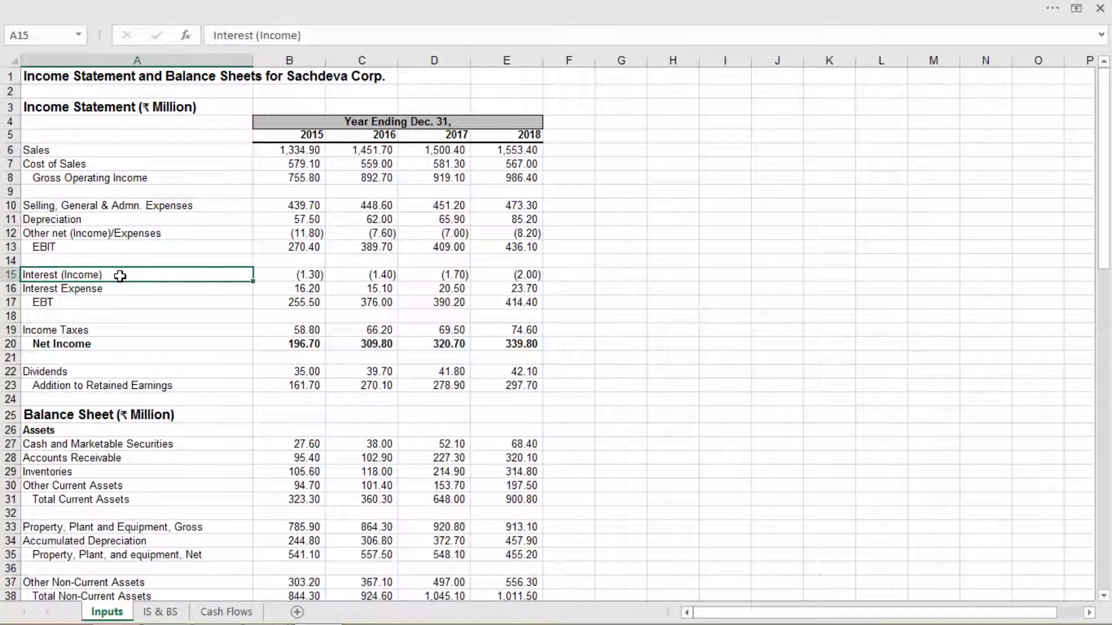
left_click(117, 289)
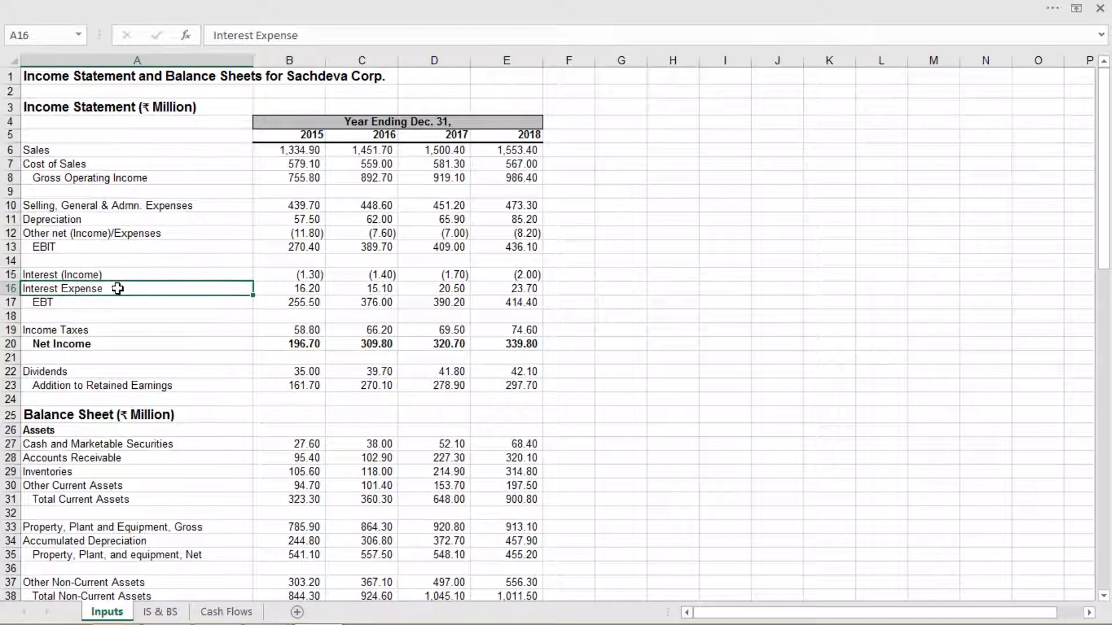
left_click(114, 302)
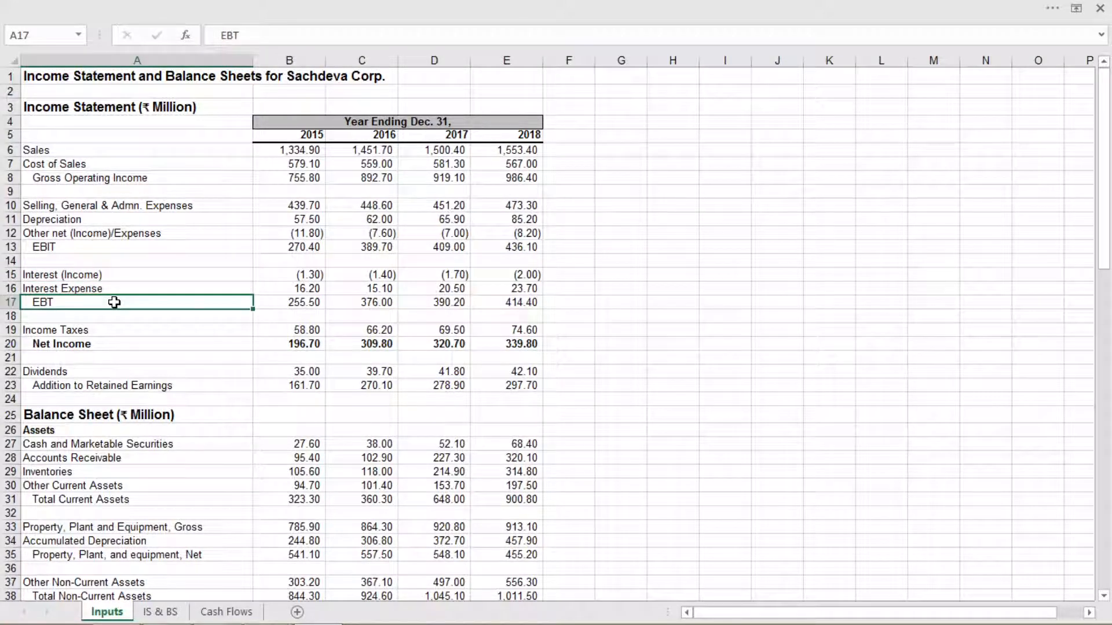
left_click(114, 330)
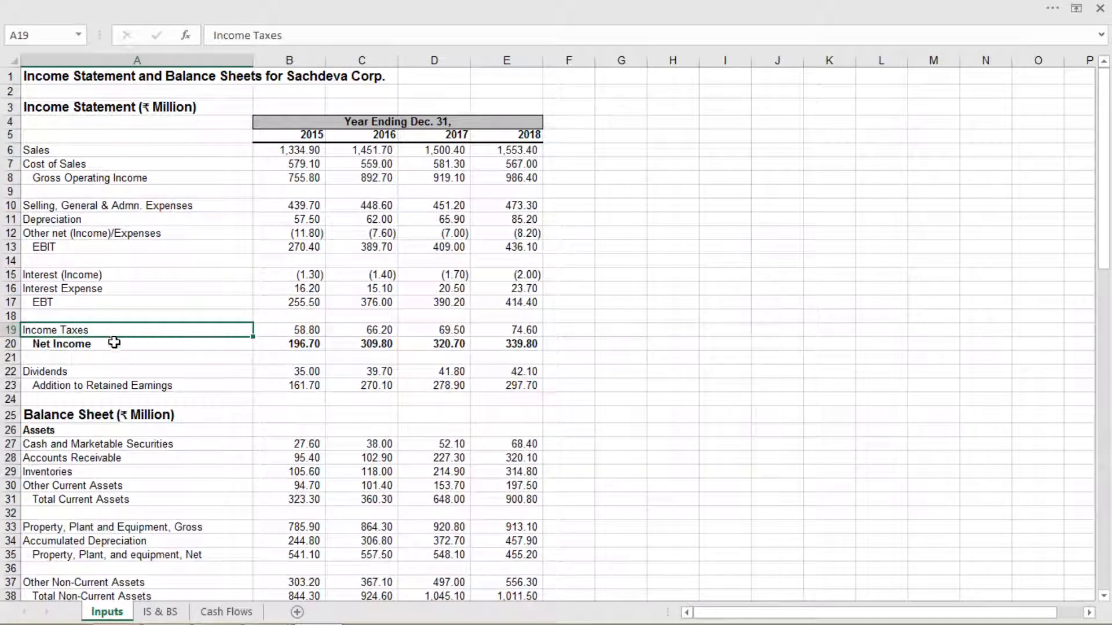
left_click(114, 345)
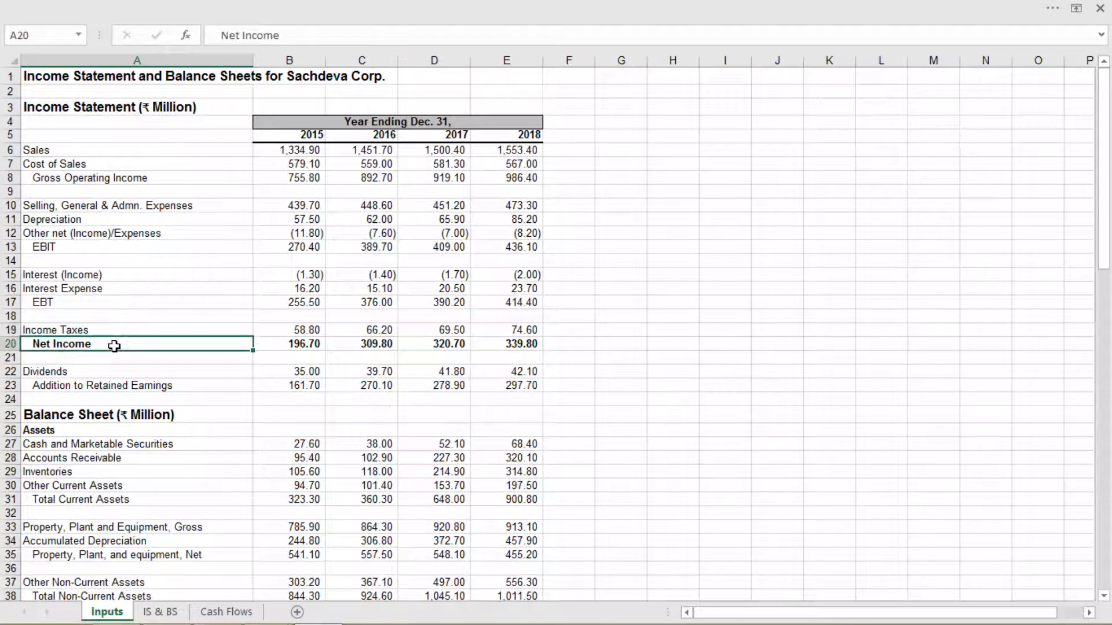
left_click(108, 374)
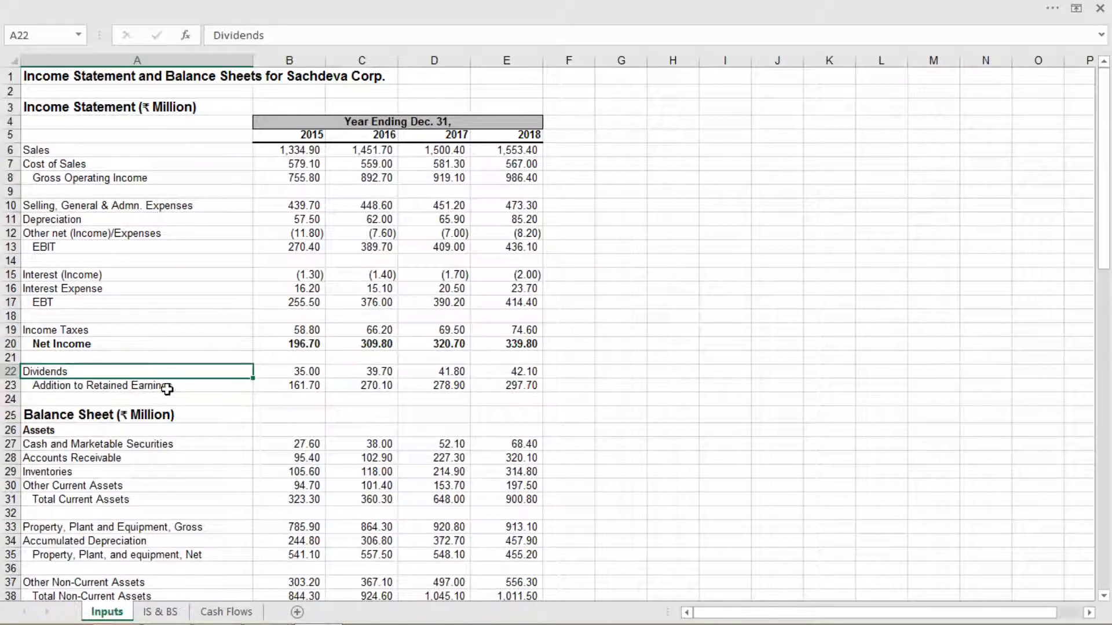
left_click(185, 389)
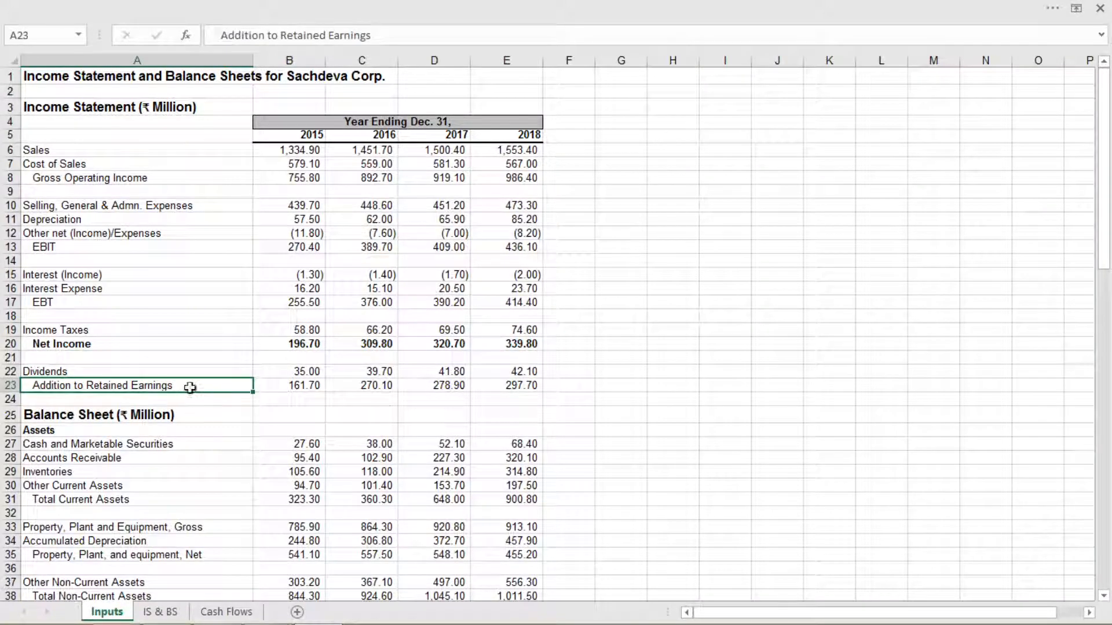
left_click(295, 139)
left_click(295, 275)
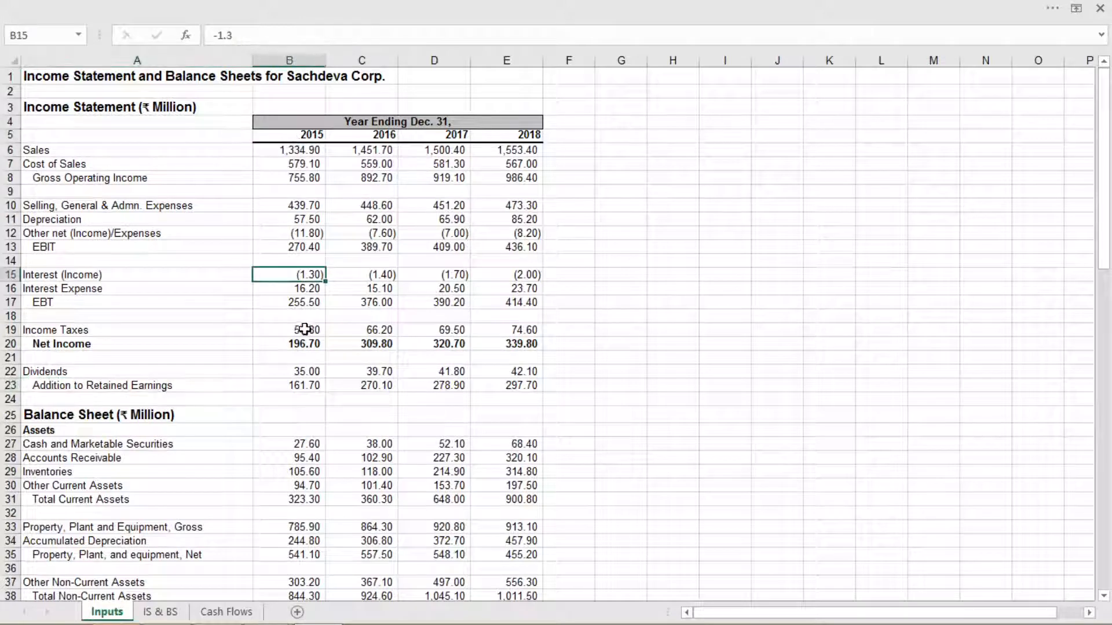
left_click(304, 330)
left_click(319, 359)
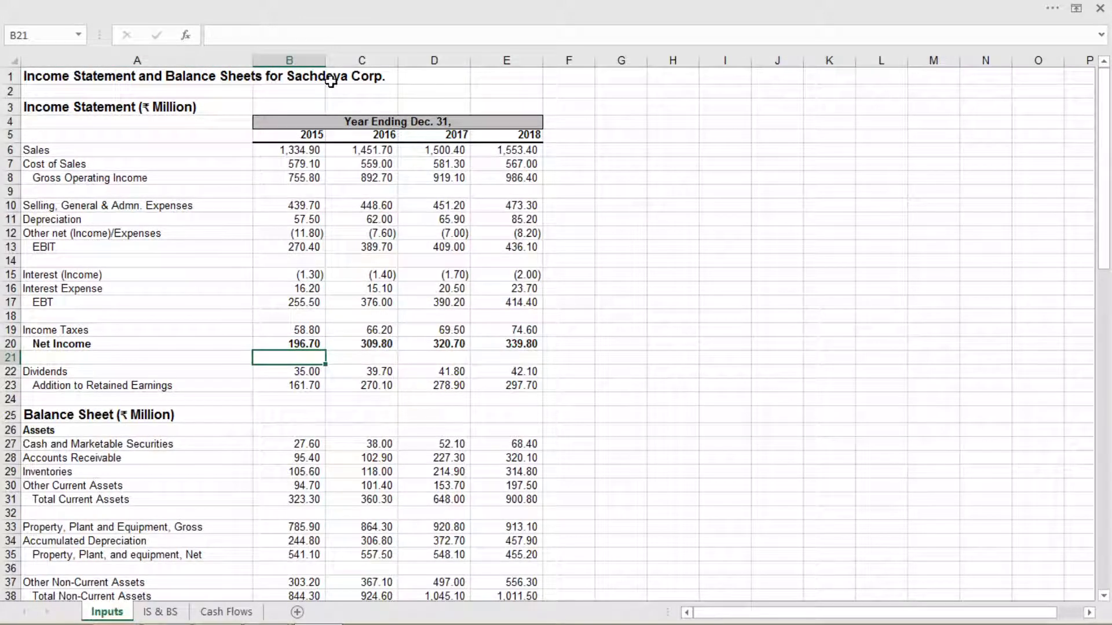
Examine the balance sheet's asset rows, from current assets through property, plant and equipment to Total Assets
scroll(202, 406, "down", 3)
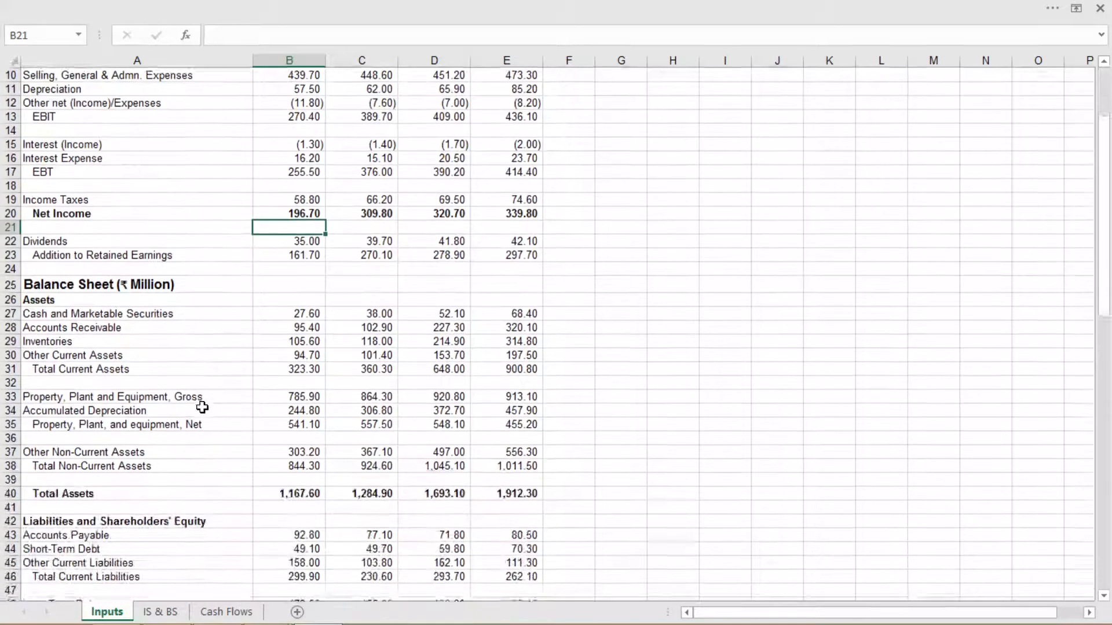
scroll(202, 407, "down", 4)
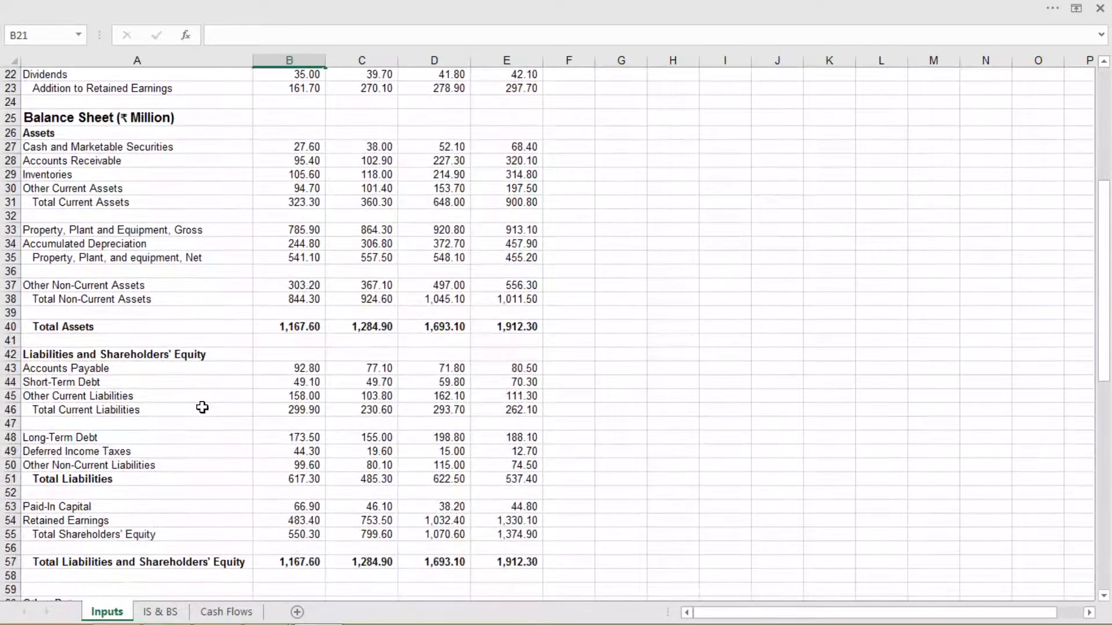
scroll(202, 408, "down", 1)
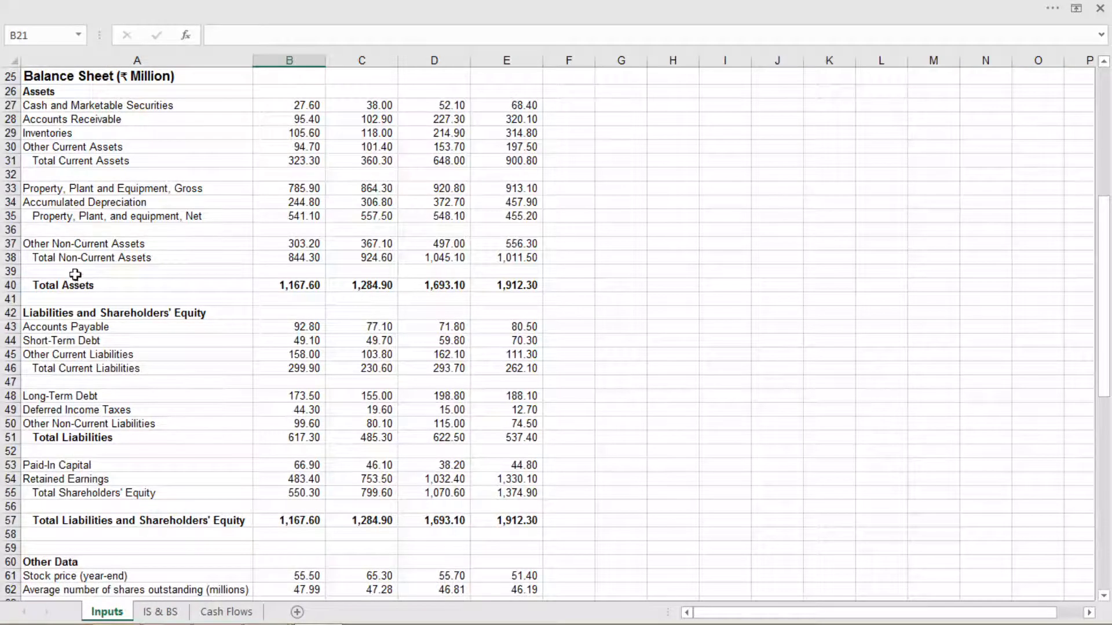
left_click(81, 118)
left_click(76, 189)
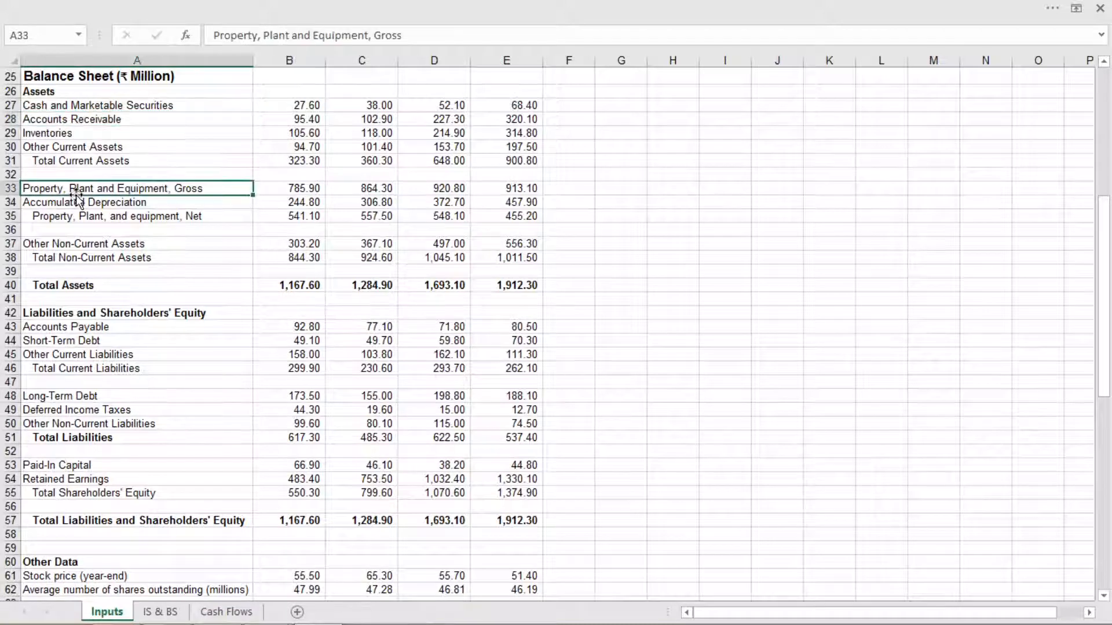
left_click(181, 218)
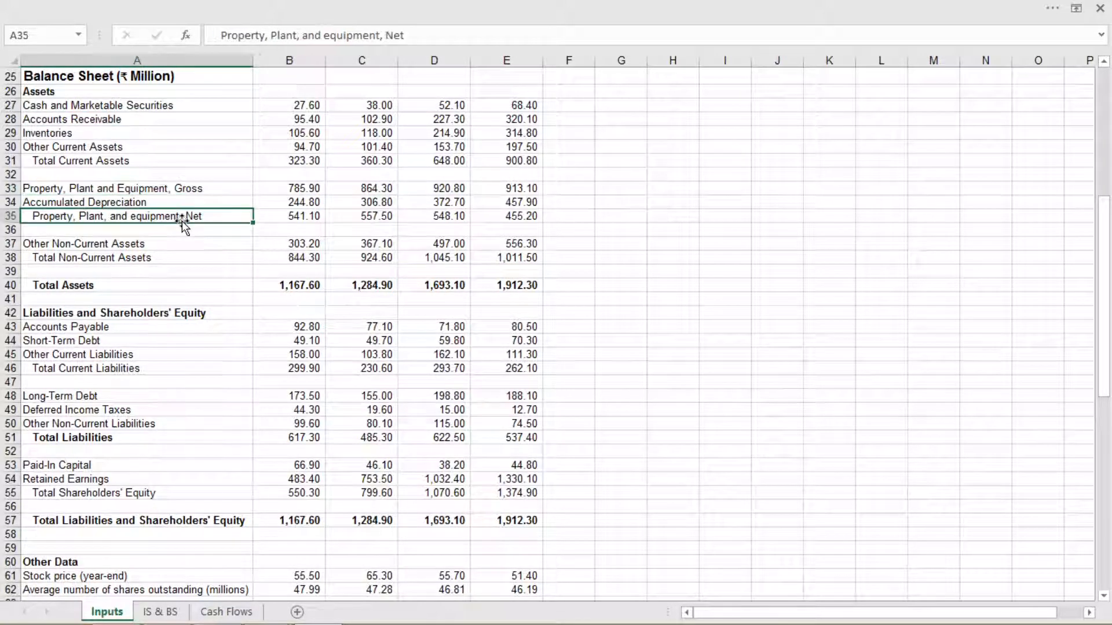
left_click(158, 245)
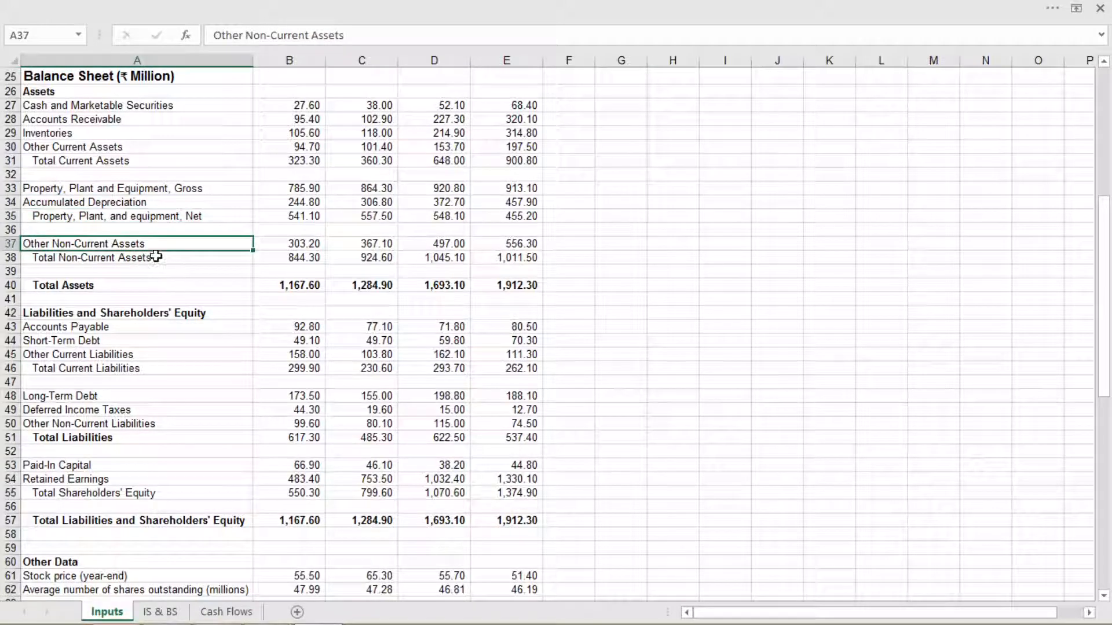
left_click(155, 257)
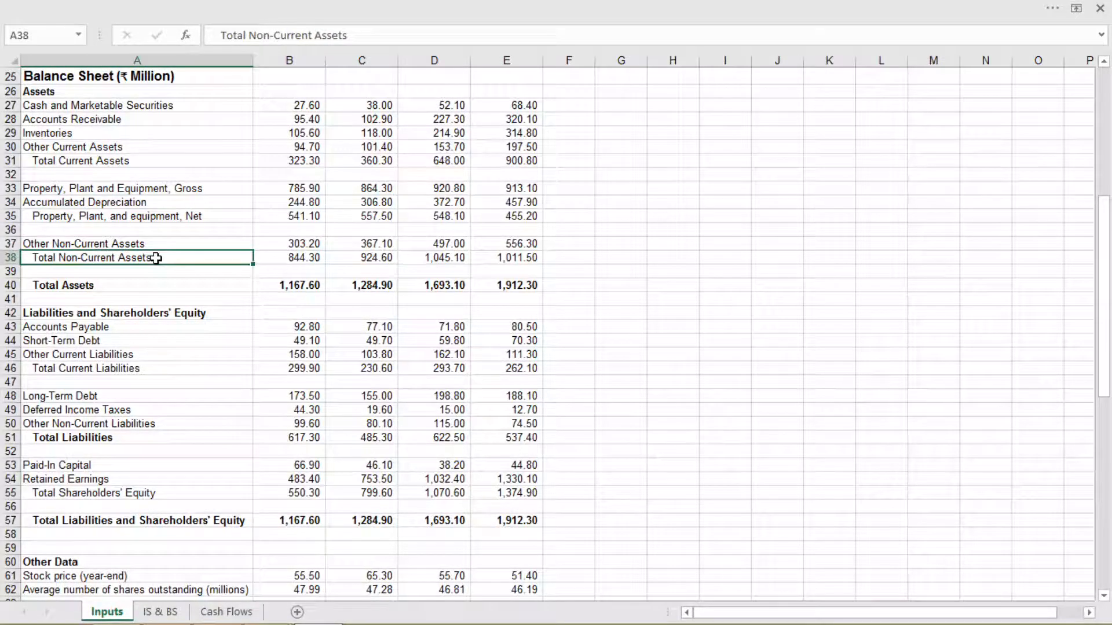
left_click(146, 286)
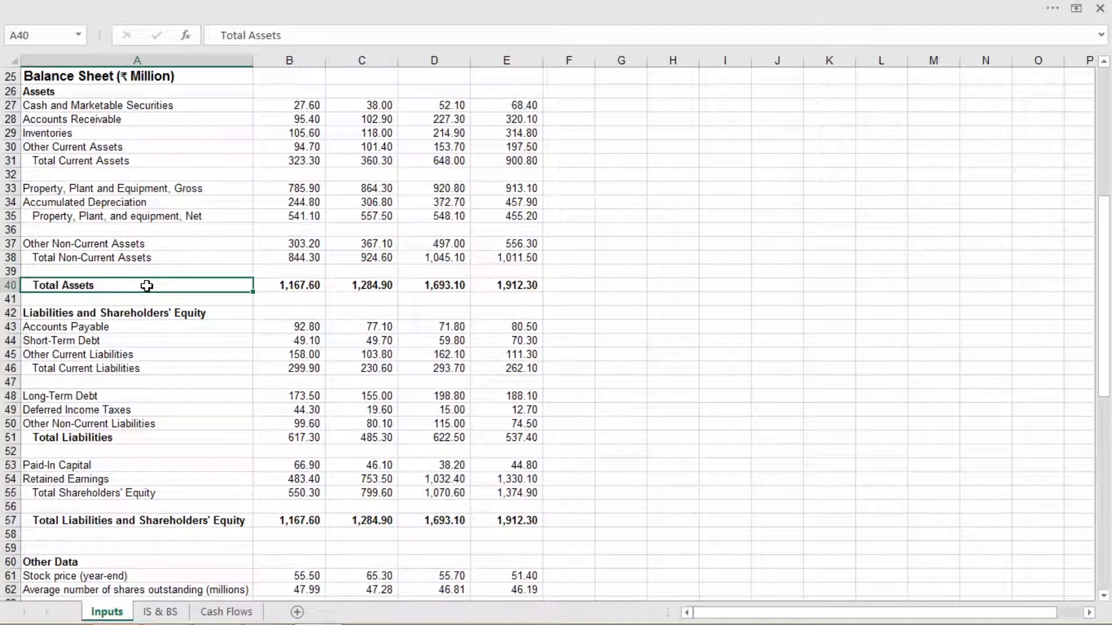
Examine the Liabilities and Shareholders' Equity rows, from Accounts Payable through Total Liabilities to Total Shareholders' Equity
left_click(142, 315)
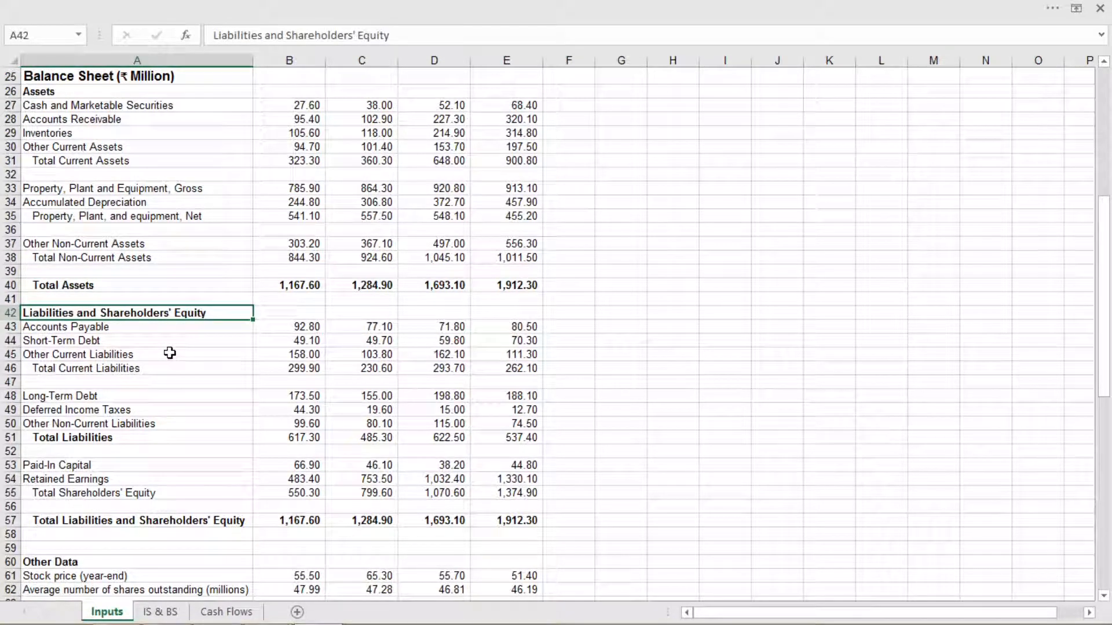
left_click(147, 329)
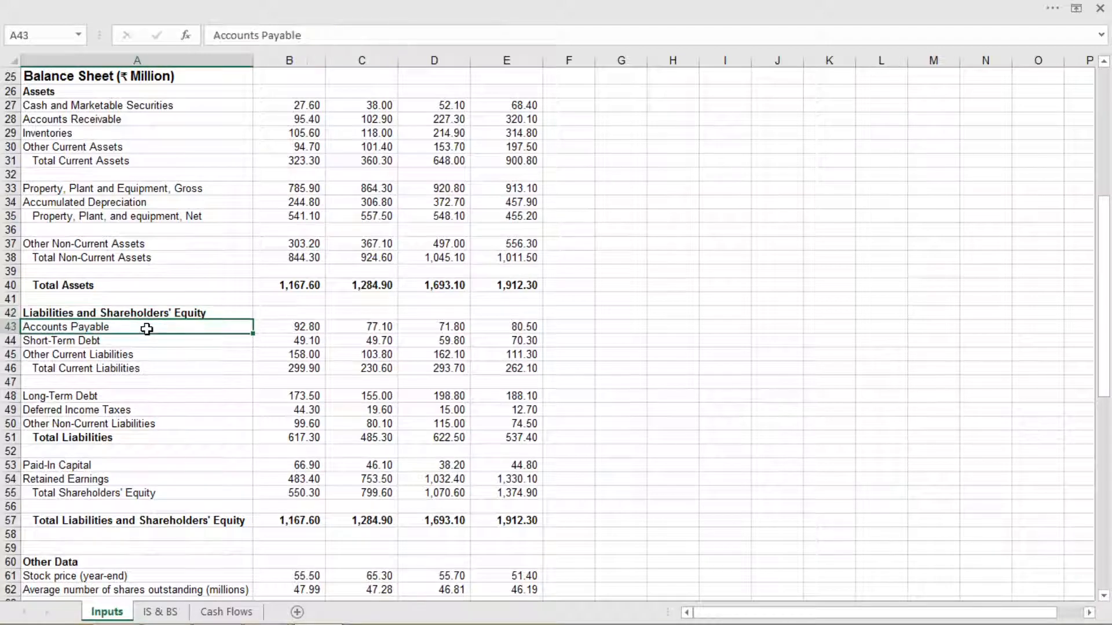
left_click(142, 344)
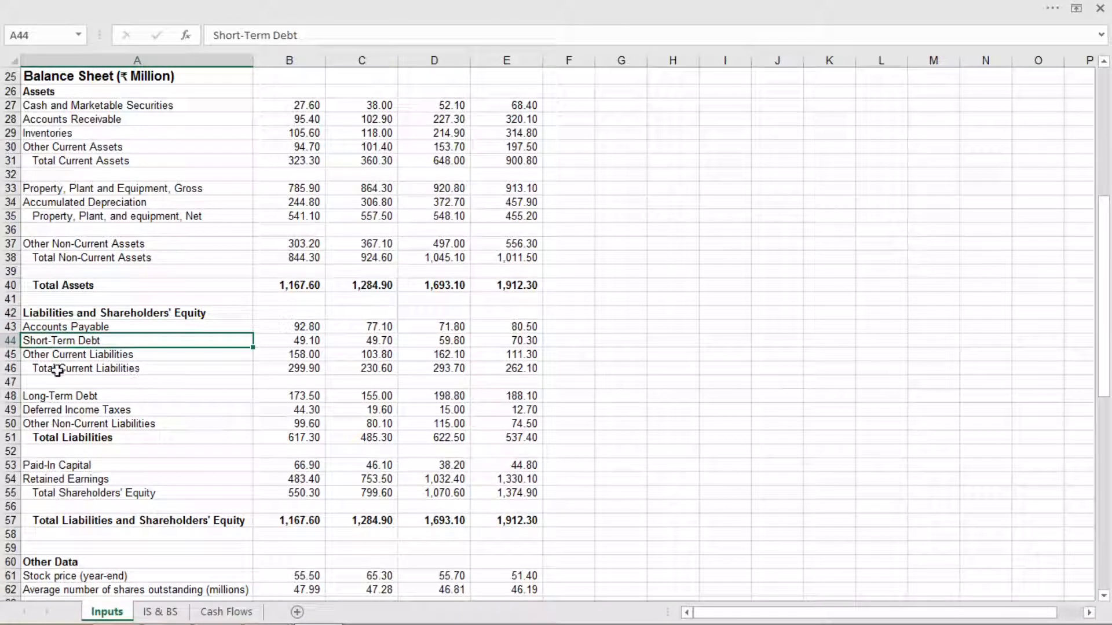
left_click(80, 356)
left_click(137, 371)
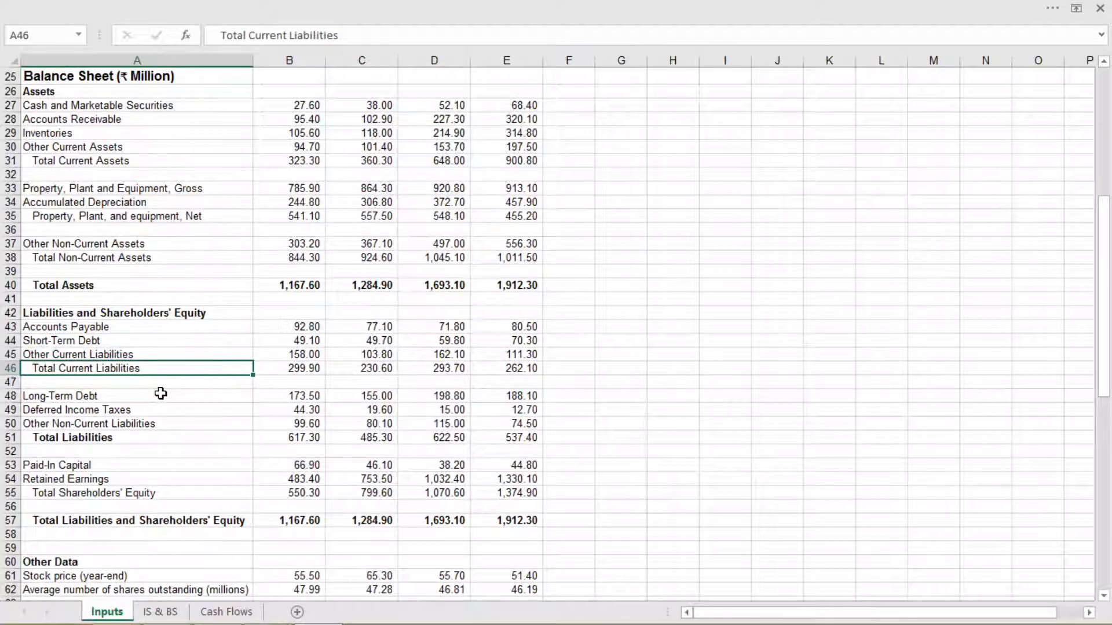
left_click(153, 397)
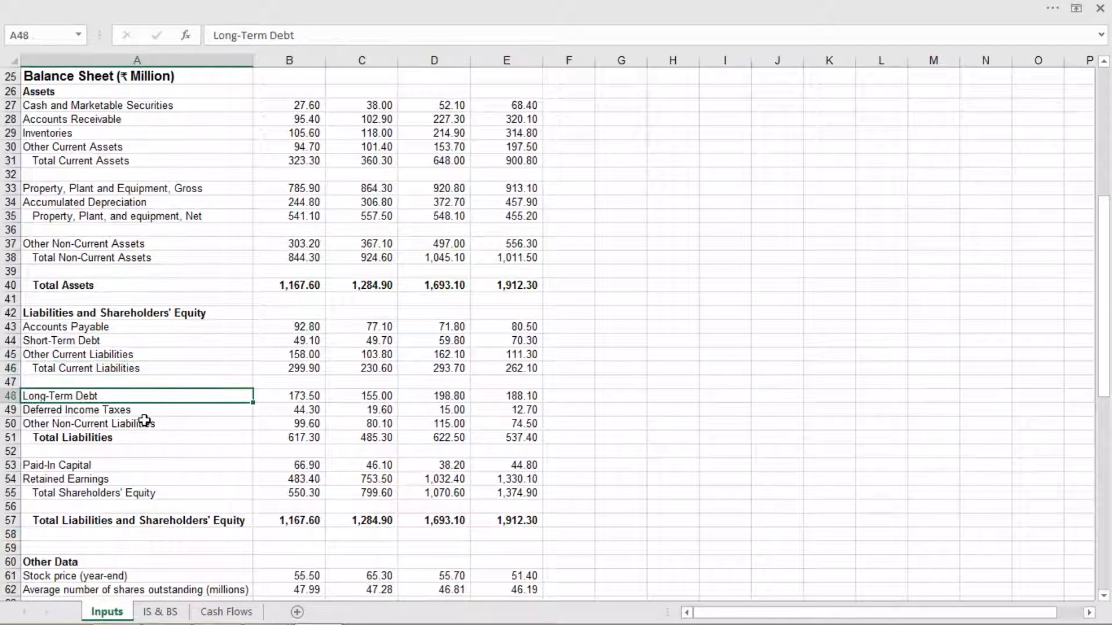
left_click(114, 440)
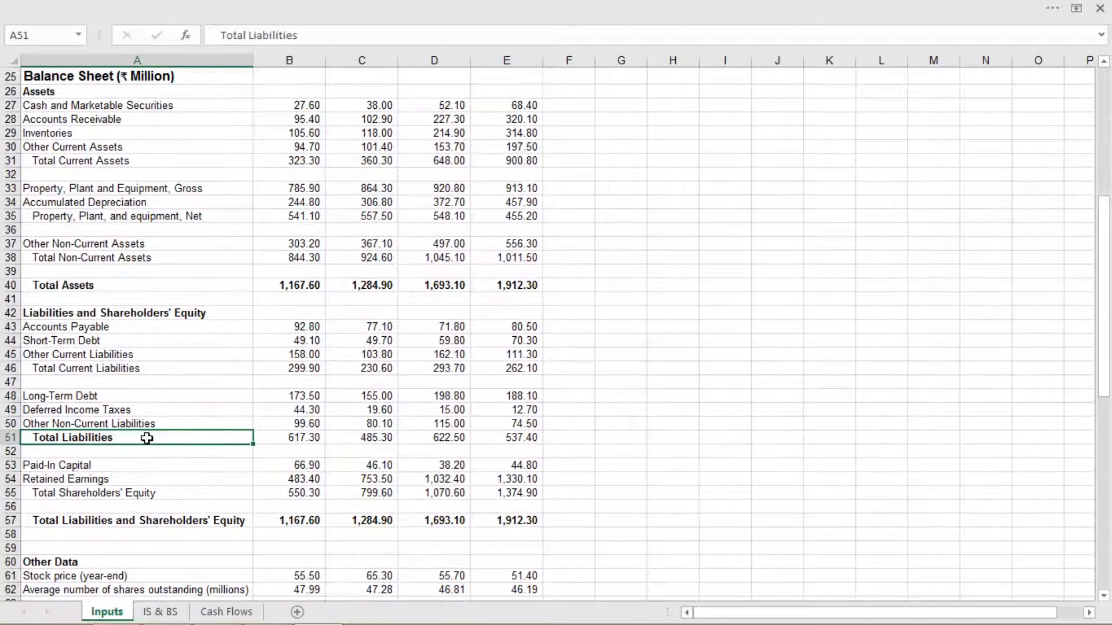
scroll(146, 435, "down", 2)
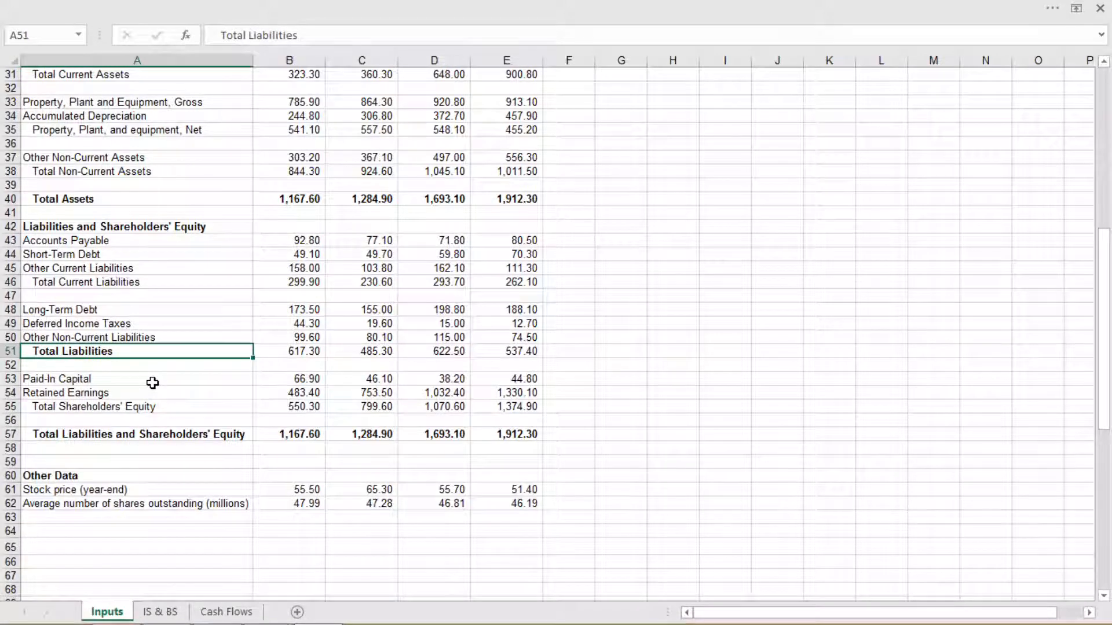
left_click(153, 383)
left_click(152, 396)
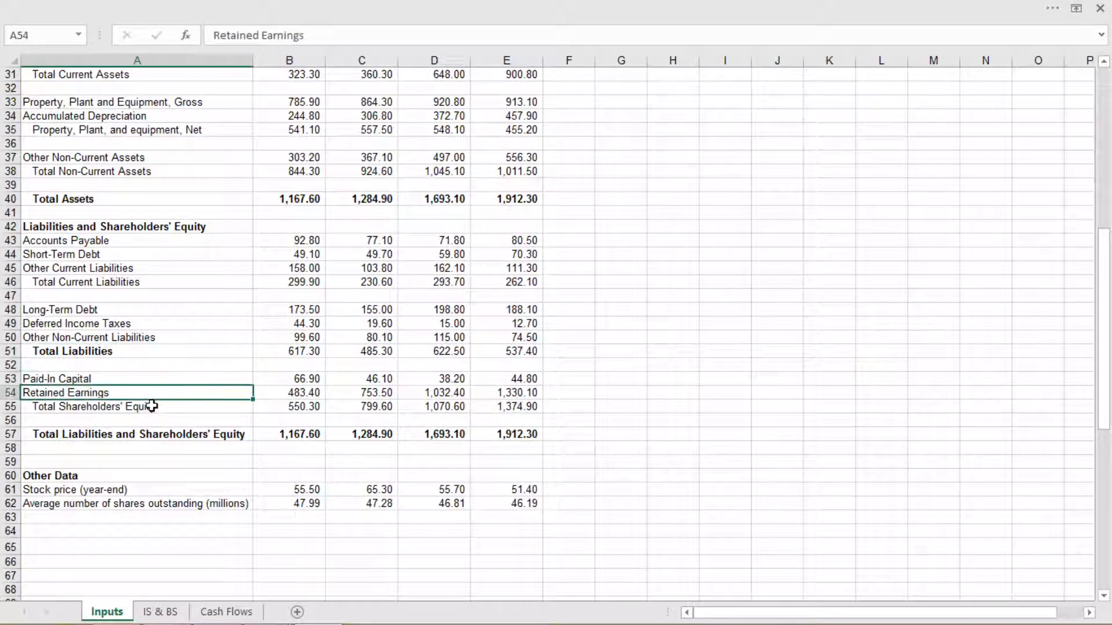
left_click(154, 405)
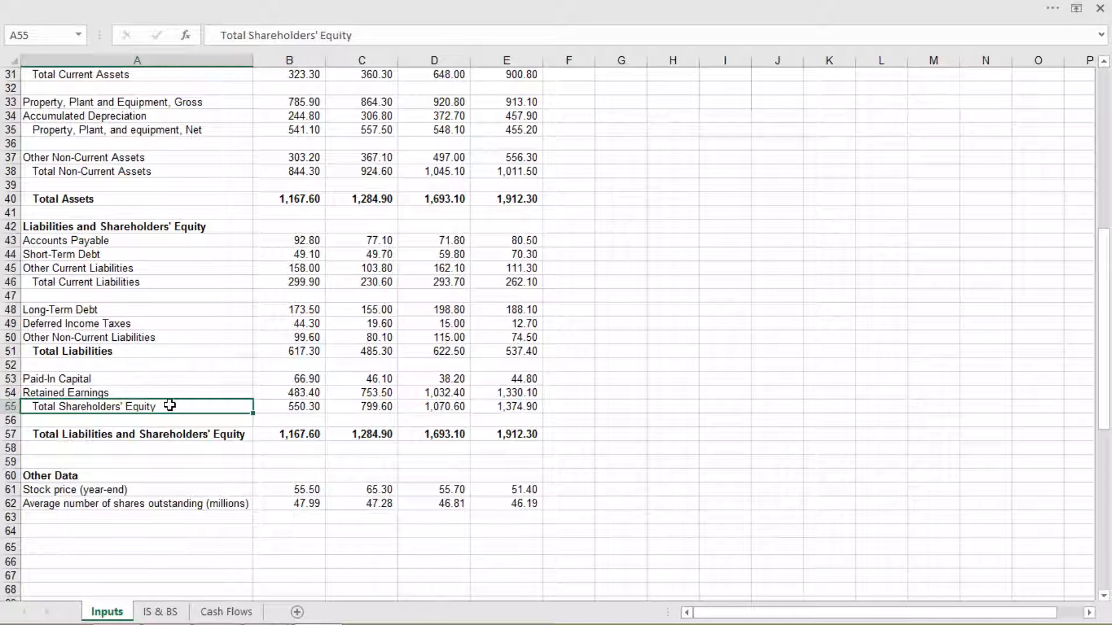
Examine the Total Liabilities and Shareholders' Equity row and the Other Data rows for stock price and average shares outstanding
left_click(117, 435)
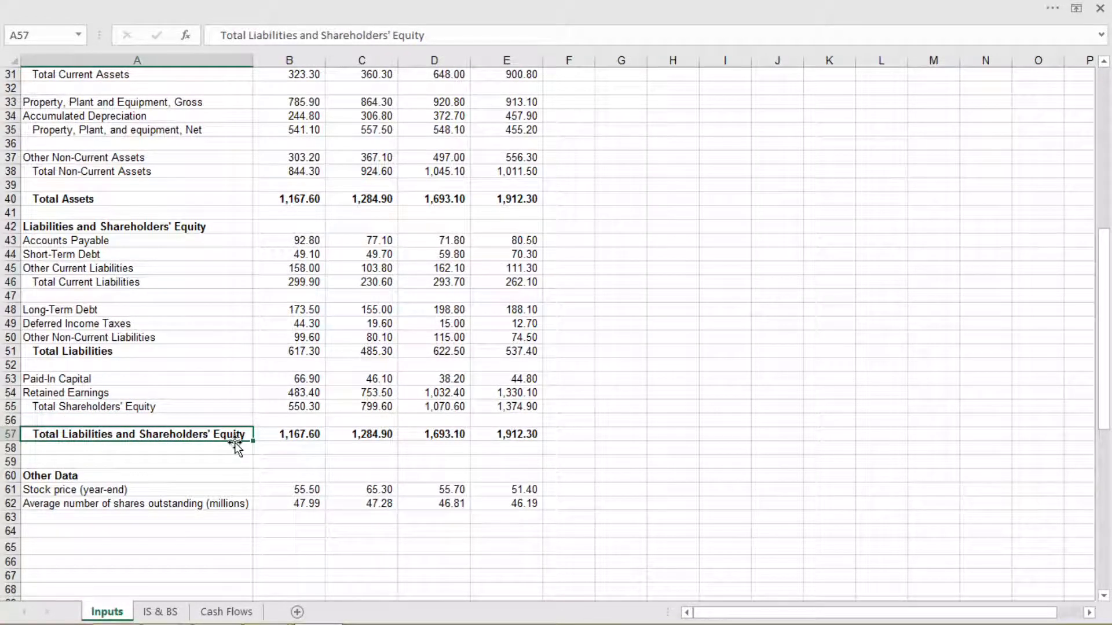
left_click(144, 491)
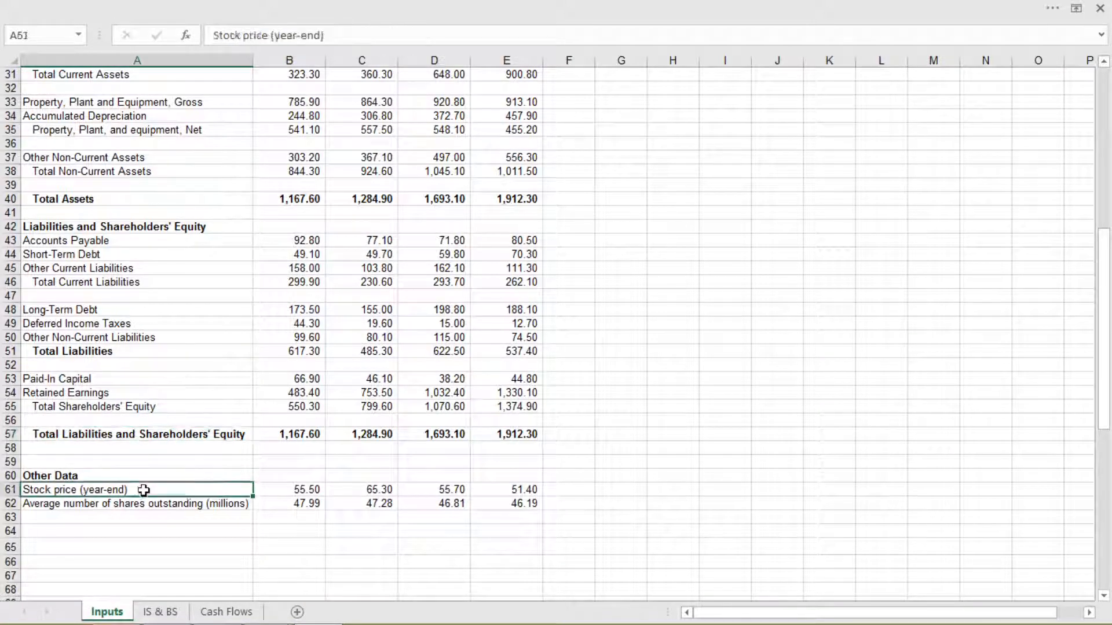
left_click(147, 505)
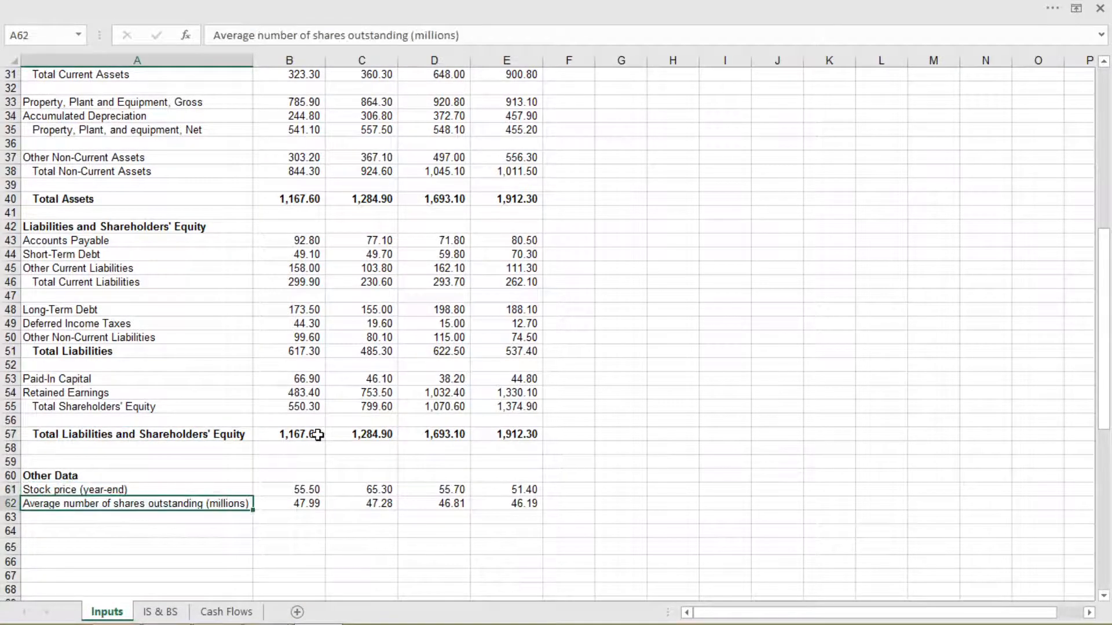
left_click(312, 394)
scroll(364, 379, "up", 6)
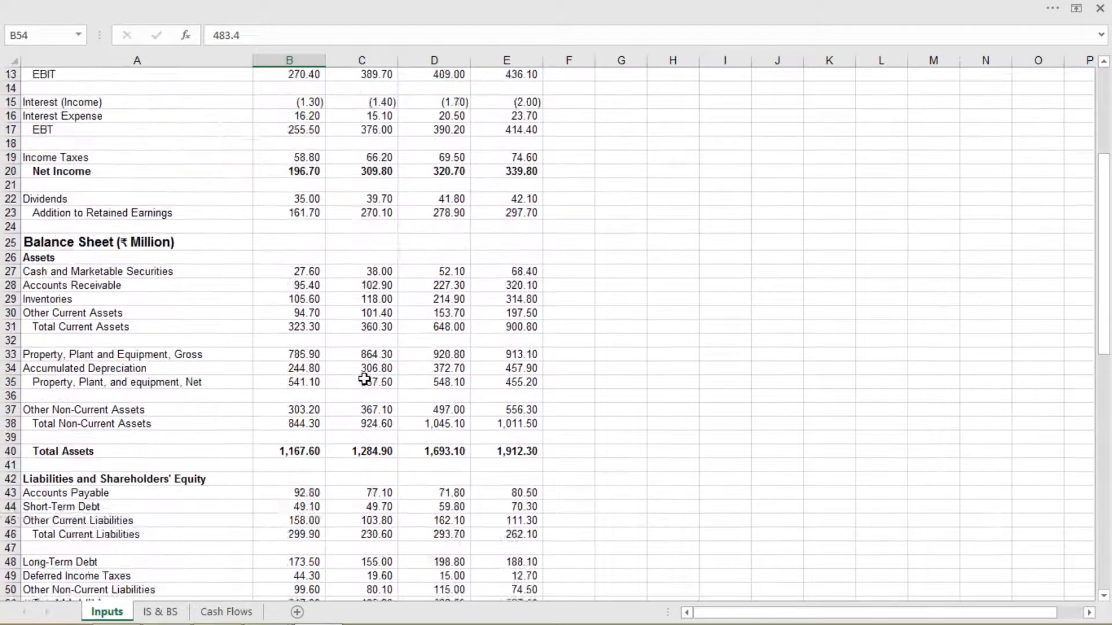
scroll(364, 380, "up", 4)
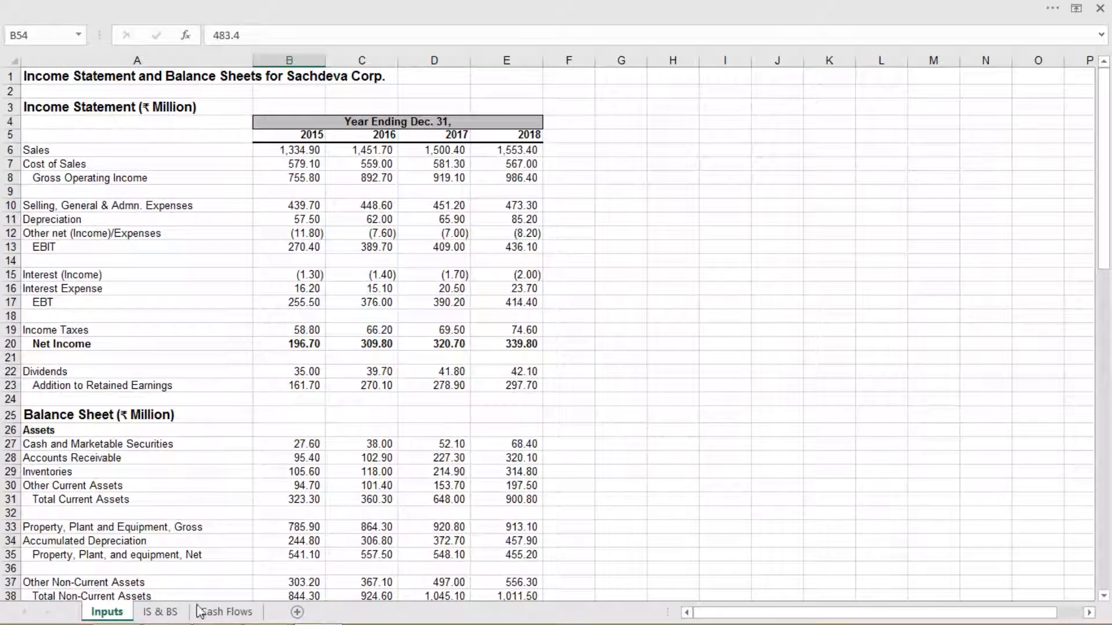
Switch to the IS & BS sheet and review the income statement's line items from Sales to Addition to Retained Earnings
left_click(174, 617)
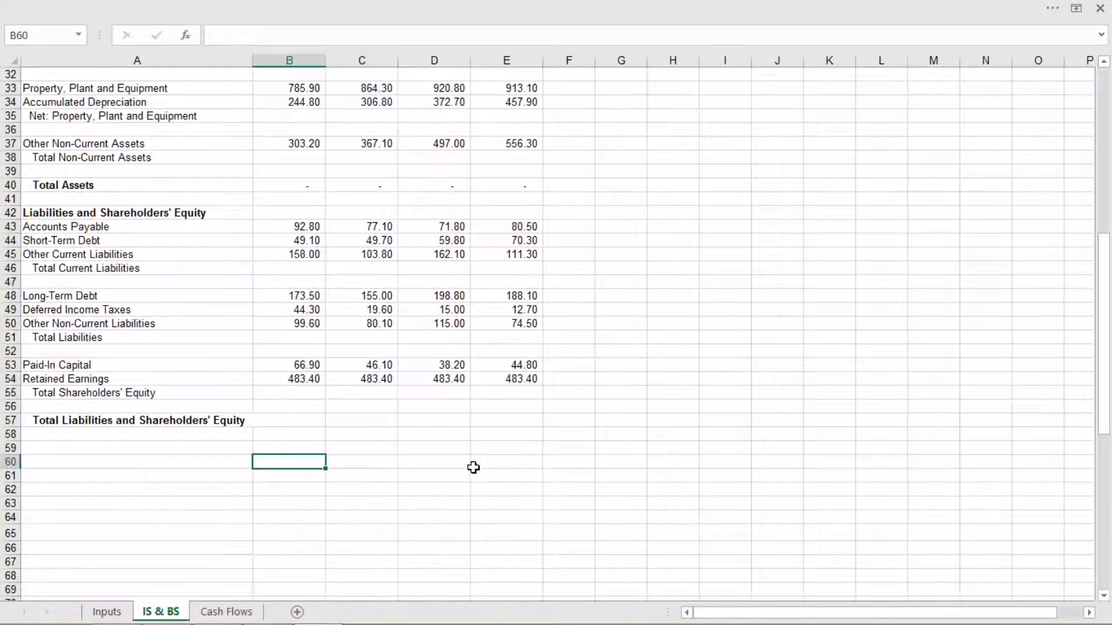
scroll(475, 471, "up", 8)
scroll(475, 471, "up", 3)
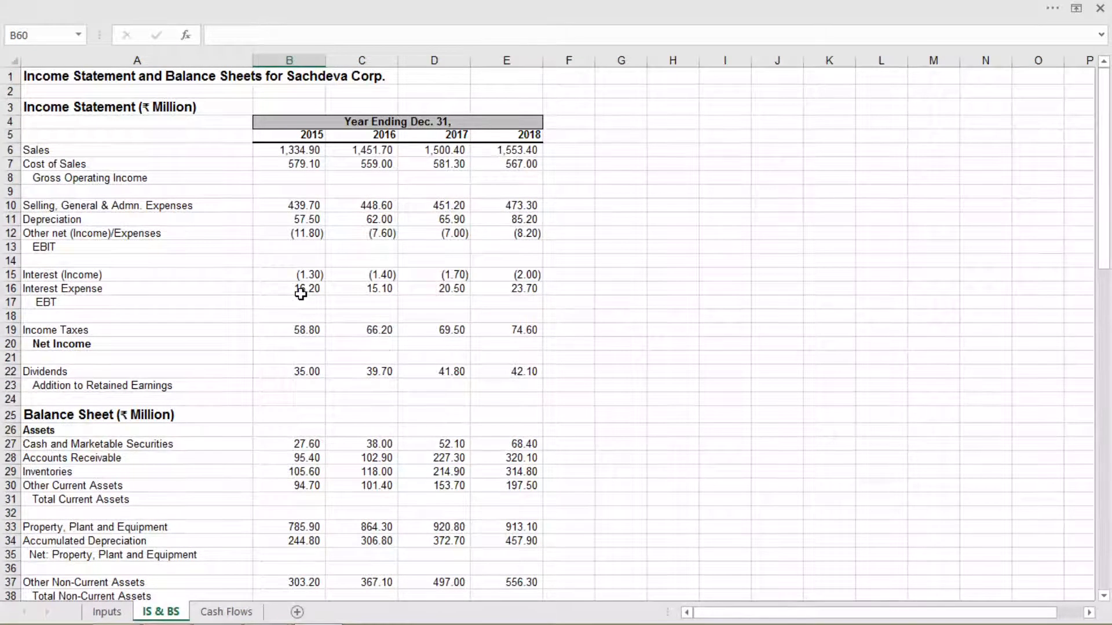
left_click(280, 179)
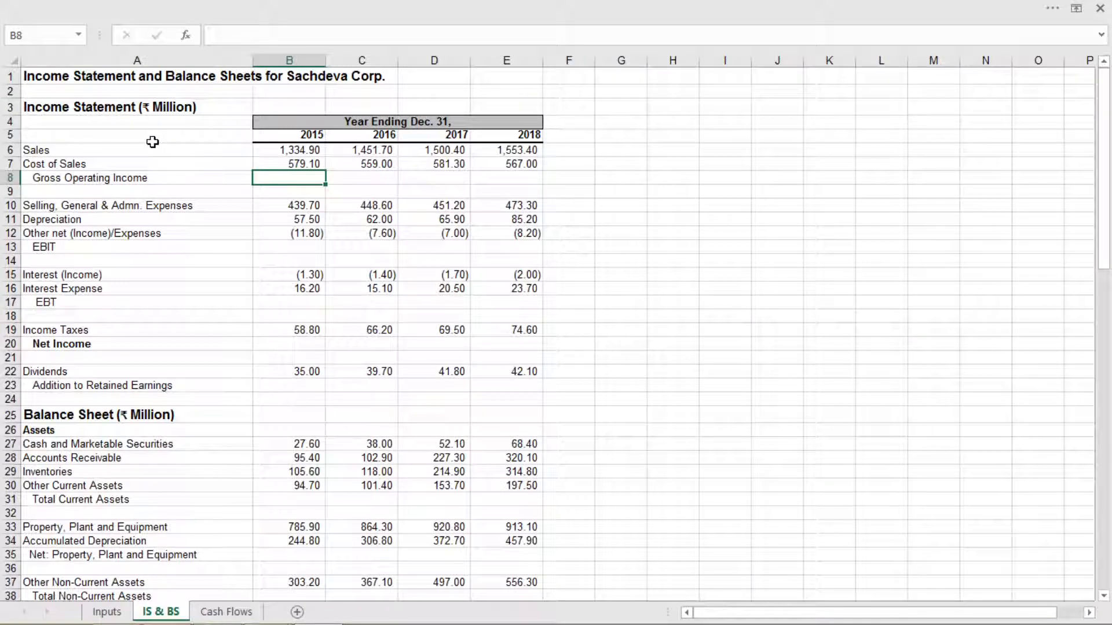
left_click_drag(152, 142, 120, 386)
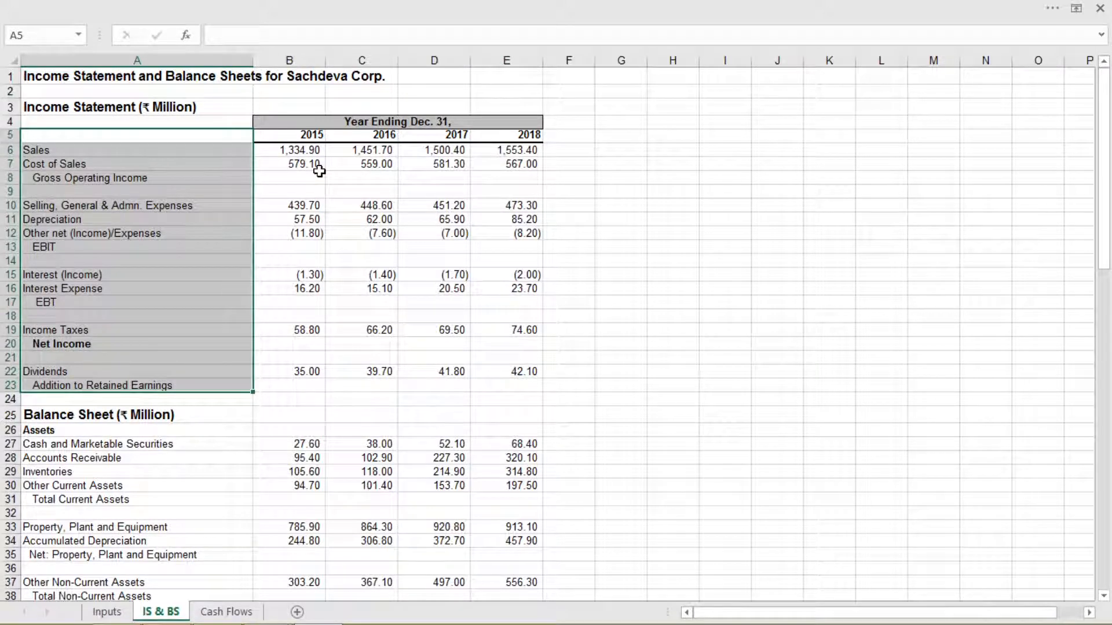
type("w")
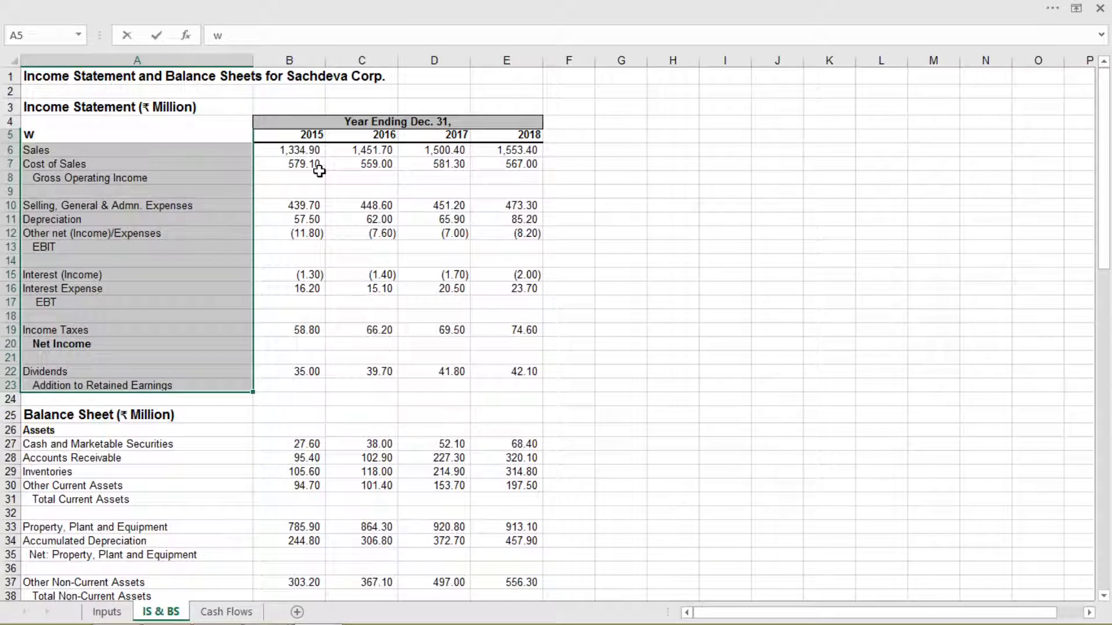
key("BackSpace")
Calculate the 2015 Gross Operating Income in B8 as Sales minus Cost of Sales with the formula =B6-B7
left_click(320, 175)
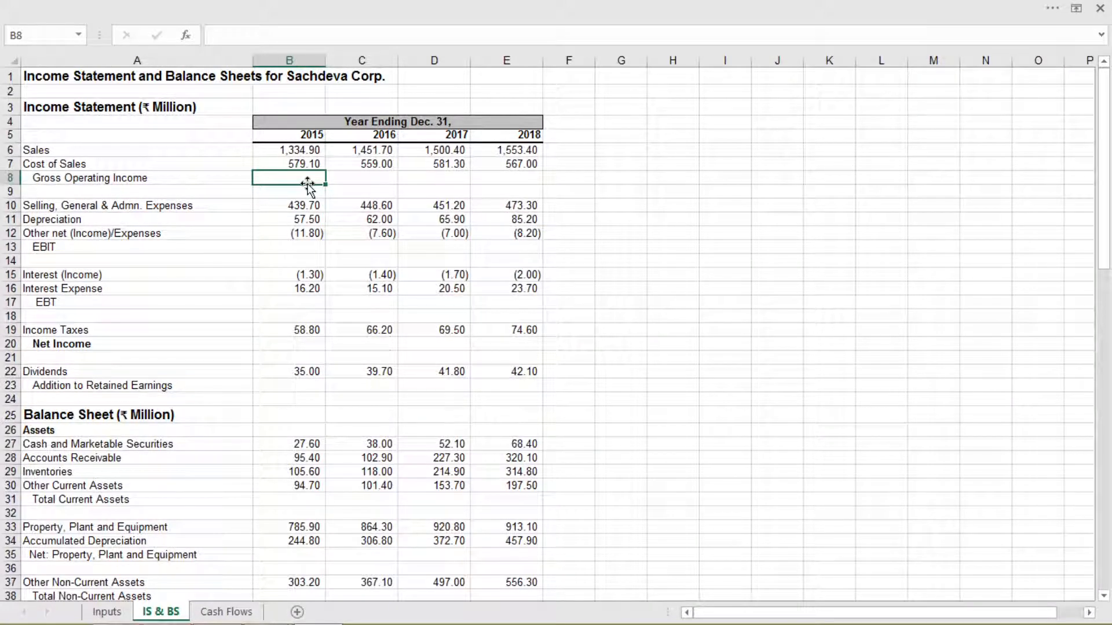
type("=")
left_click(294, 152)
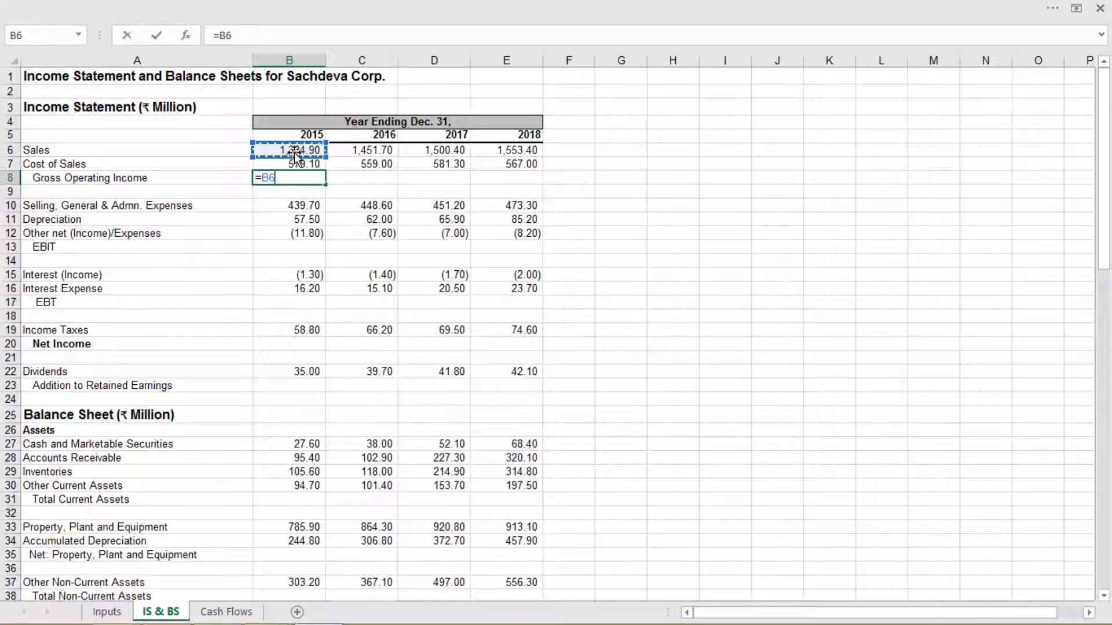
type("-")
left_click(312, 165)
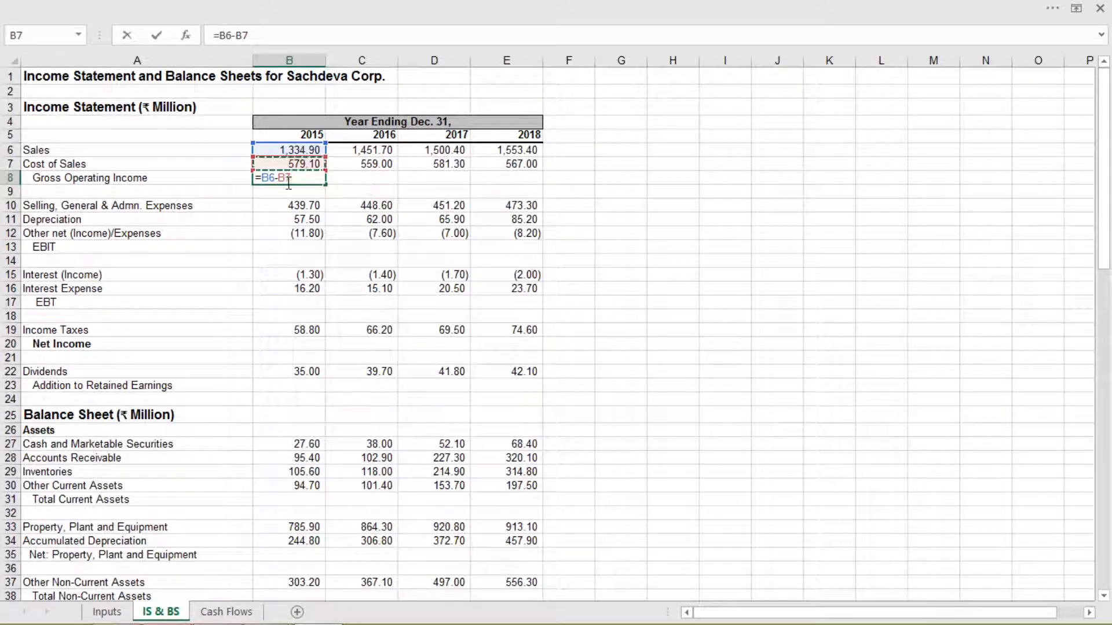
key("Return")
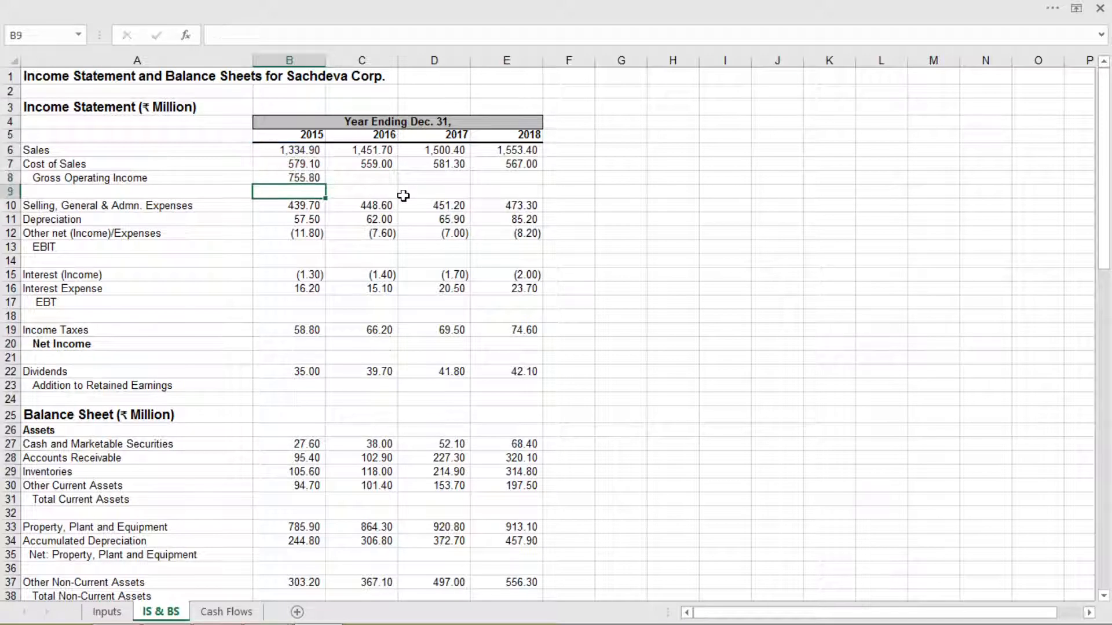
Calculate the 2015 EBIT in B13 by subtracting the operating expenses from Gross Operating Income with =B8-SUM(B10:B12)
left_click(312, 245)
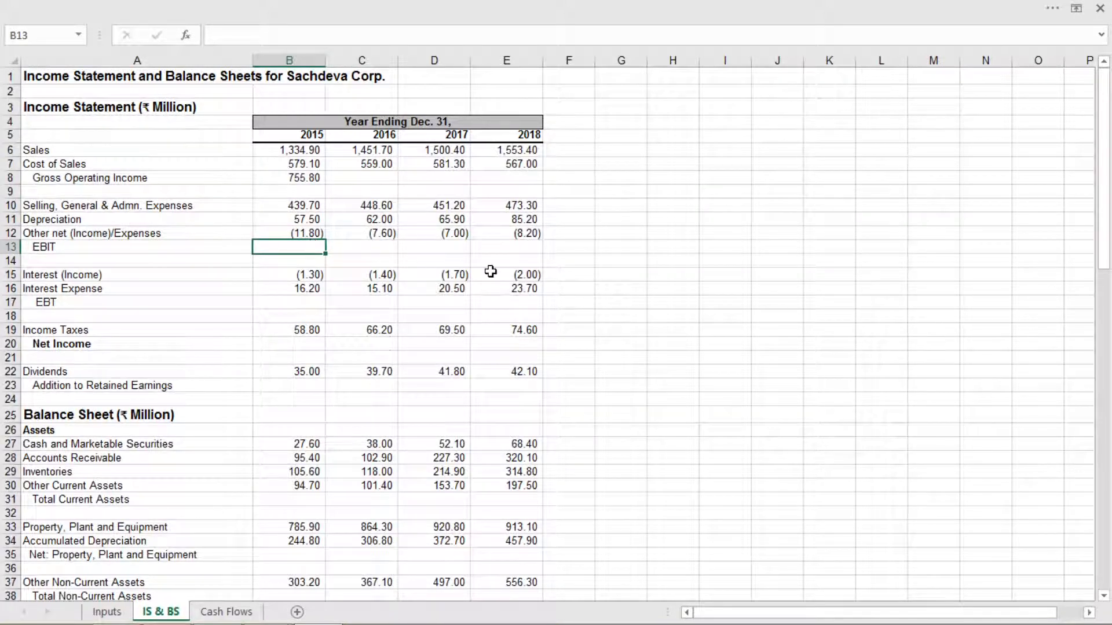
type("=")
left_click(312, 178)
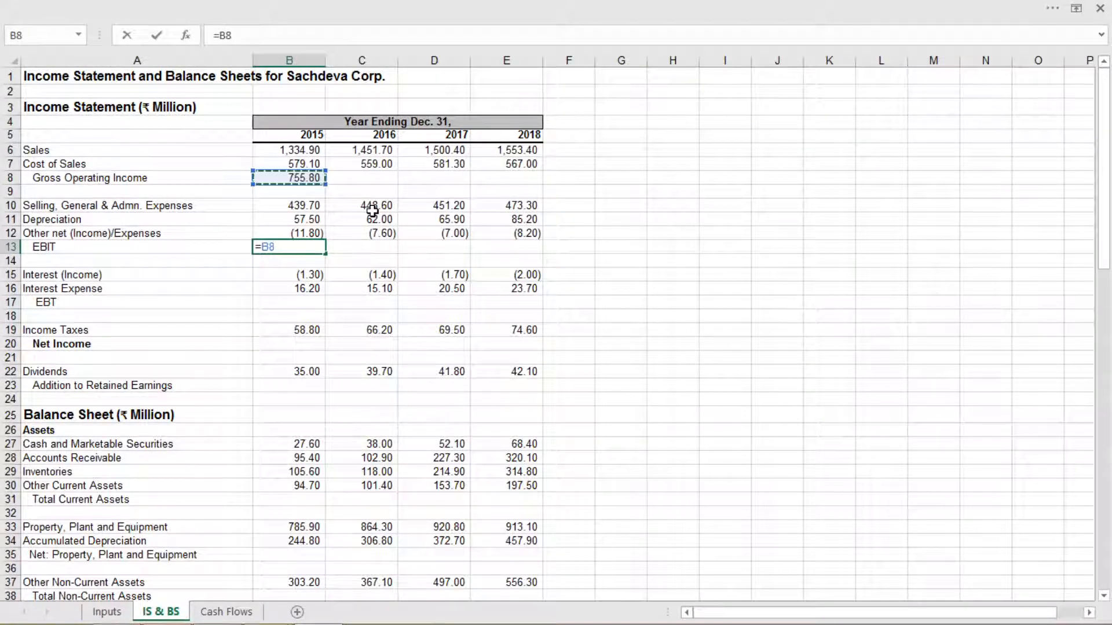
type("-sum")
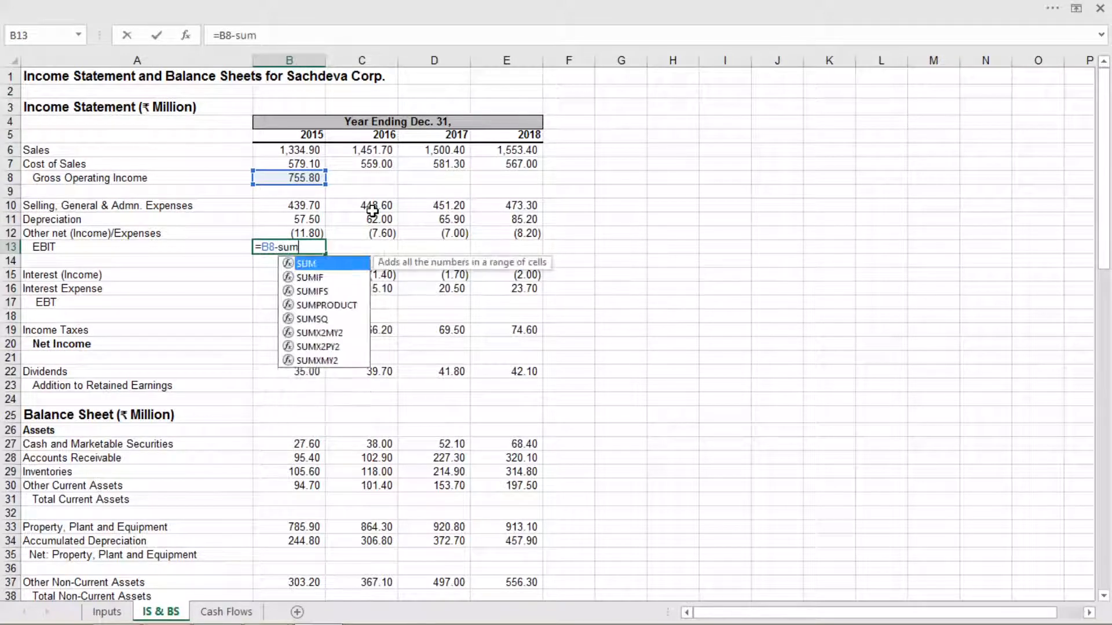
type("(")
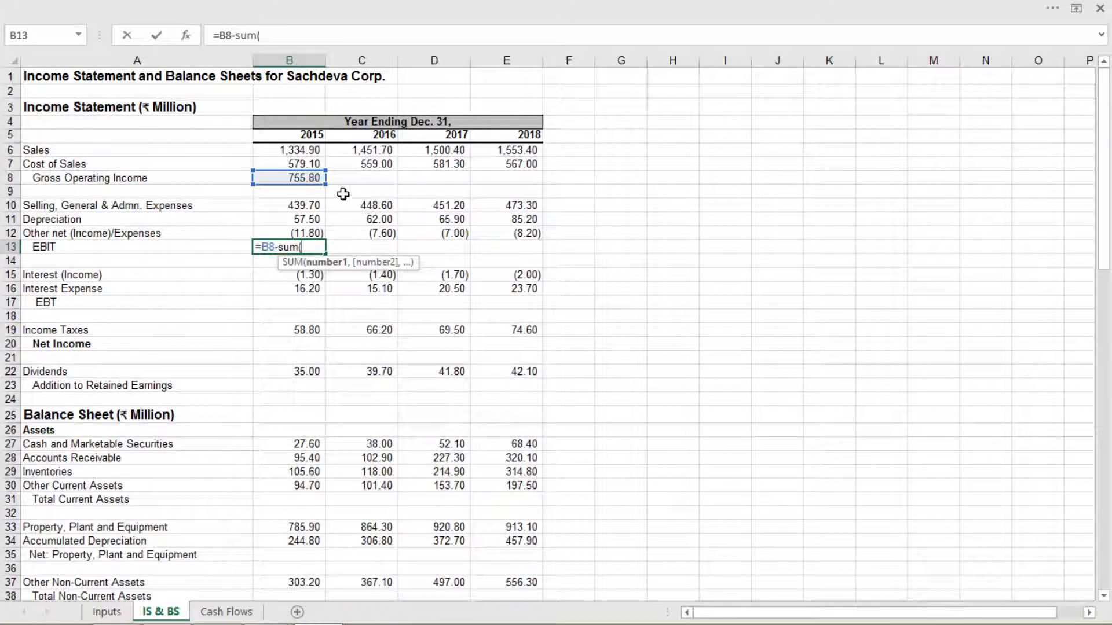
left_click_drag(316, 206, 303, 230)
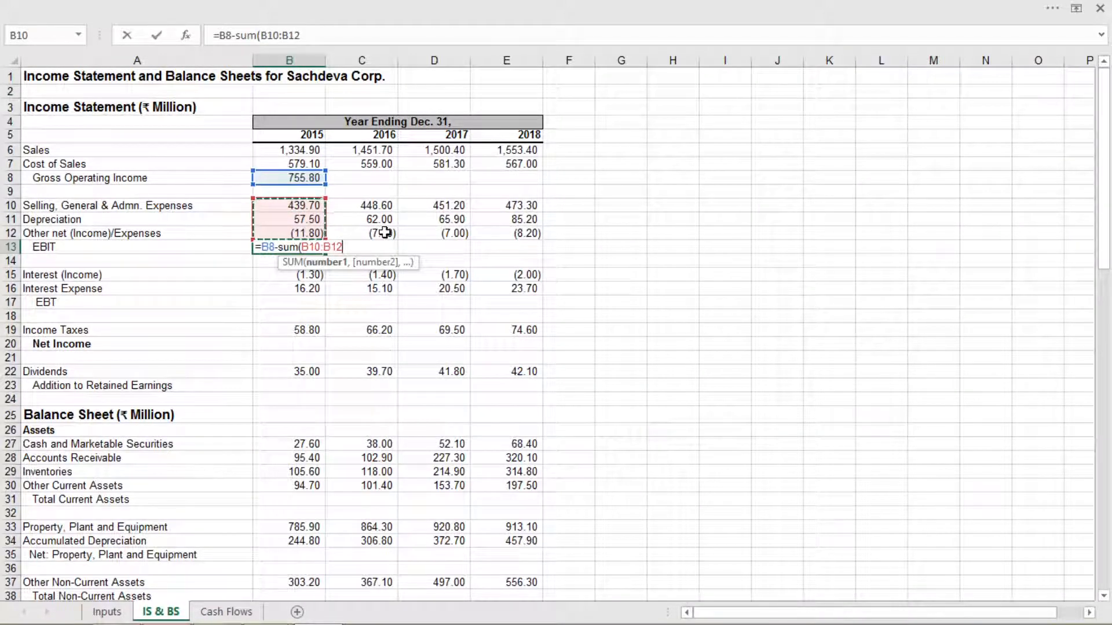
type(")")
key("Return")
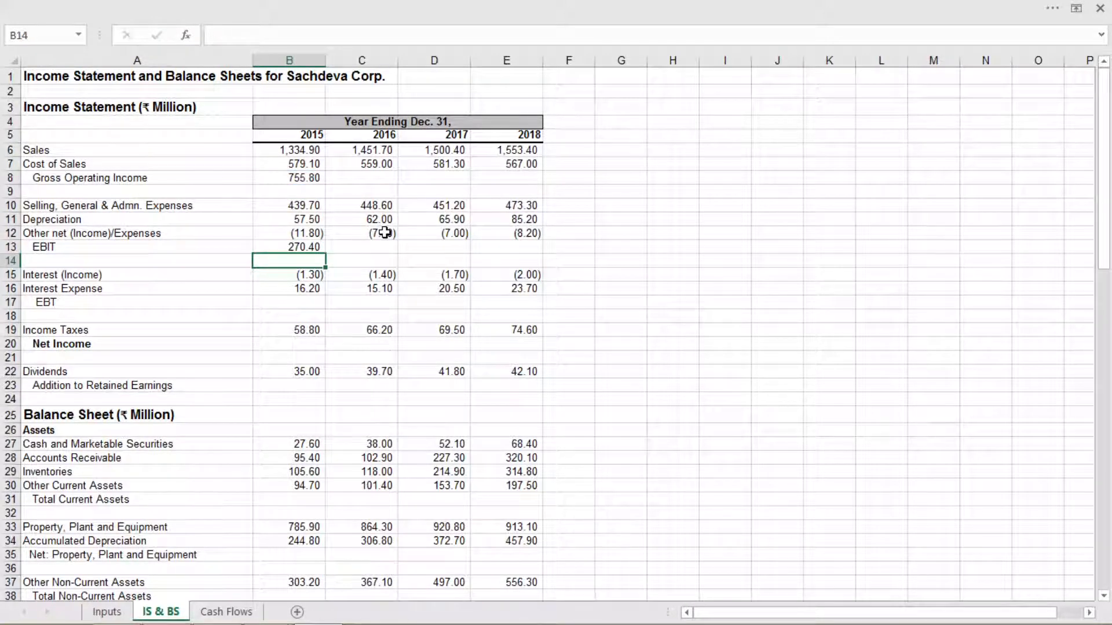
type("w")
key("BackSpace")
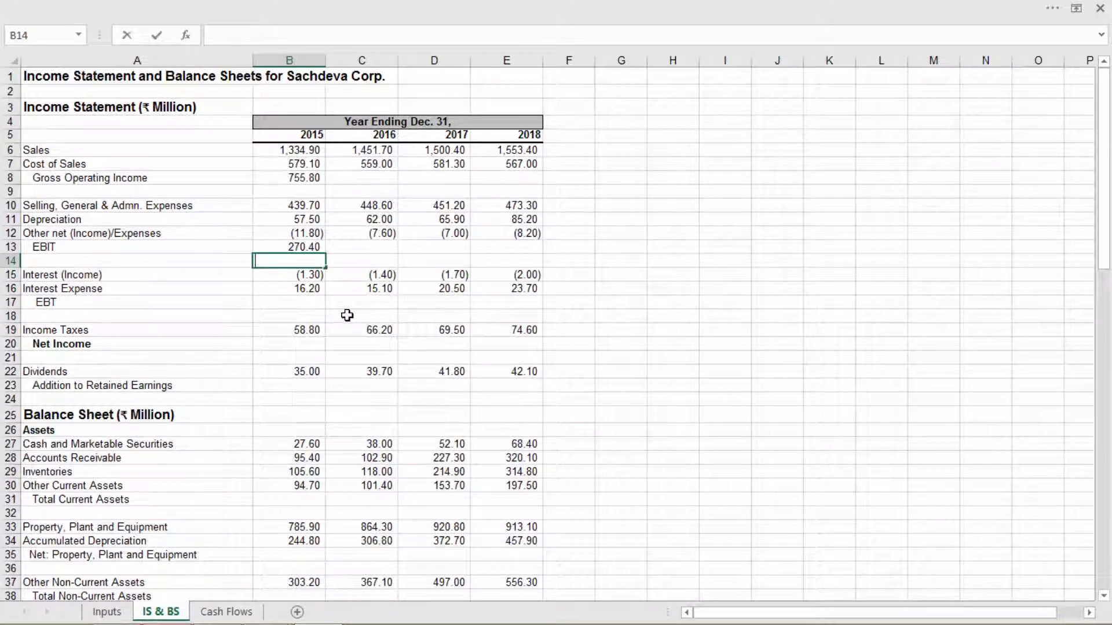
Calculate the 2015 EBT in B17 by subtracting the interest rows from EBIT with the formula =B13-SUM(B15:B16)
left_click(293, 278)
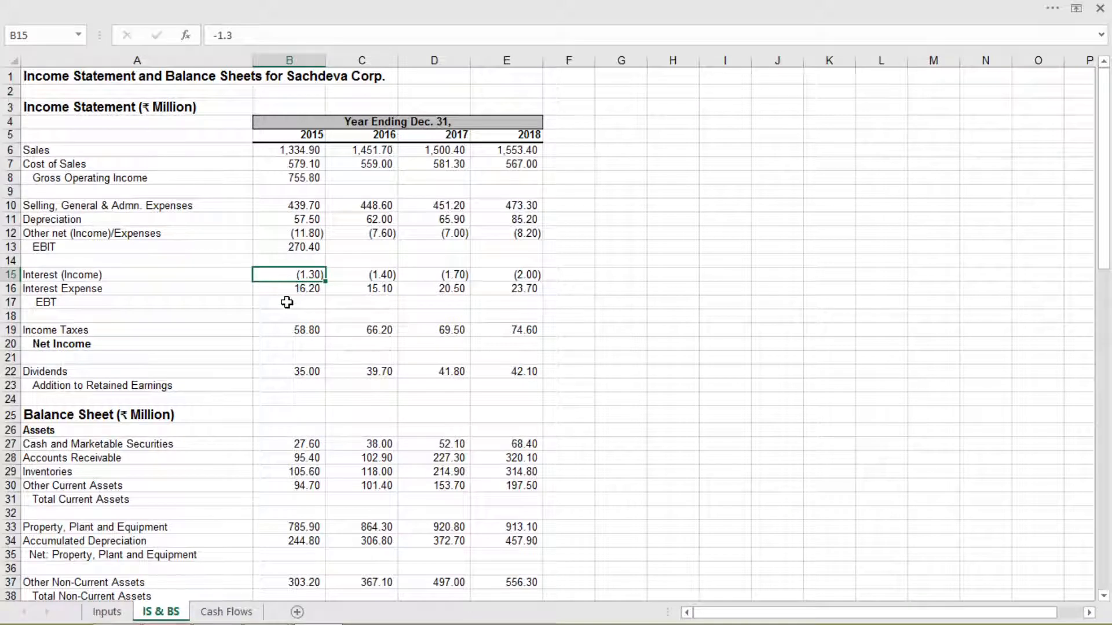
left_click(287, 302)
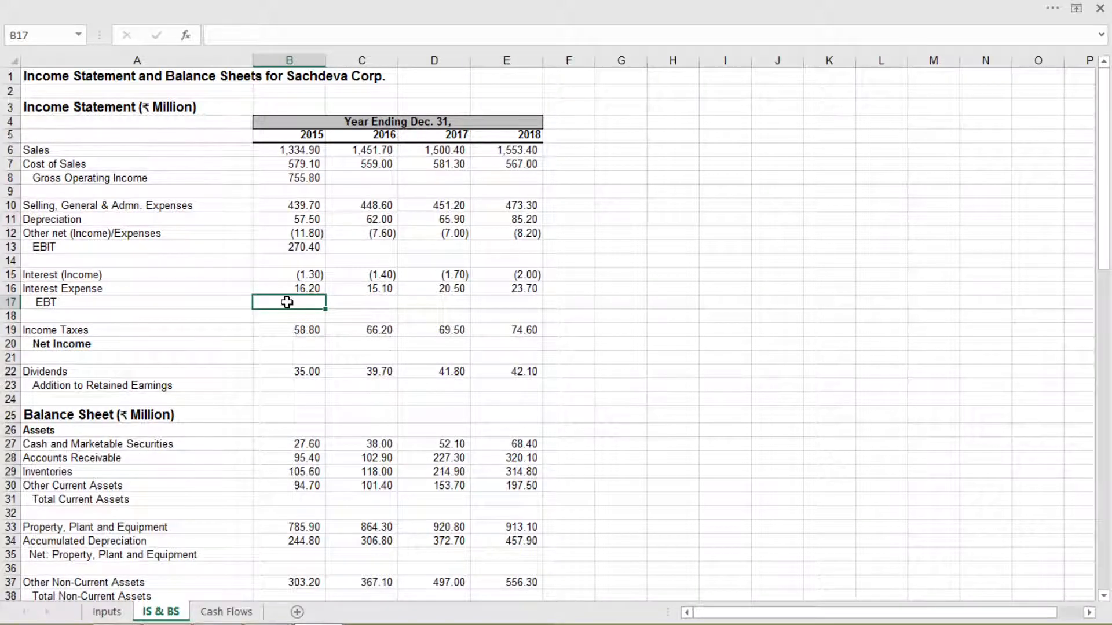
type("=")
left_click(293, 244)
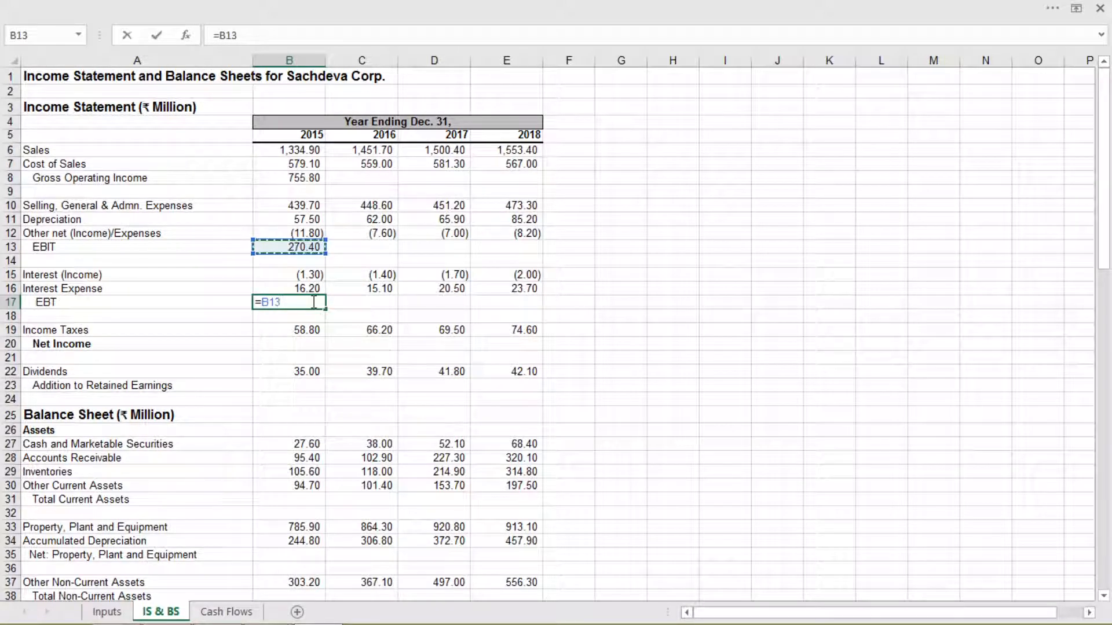
type("-")
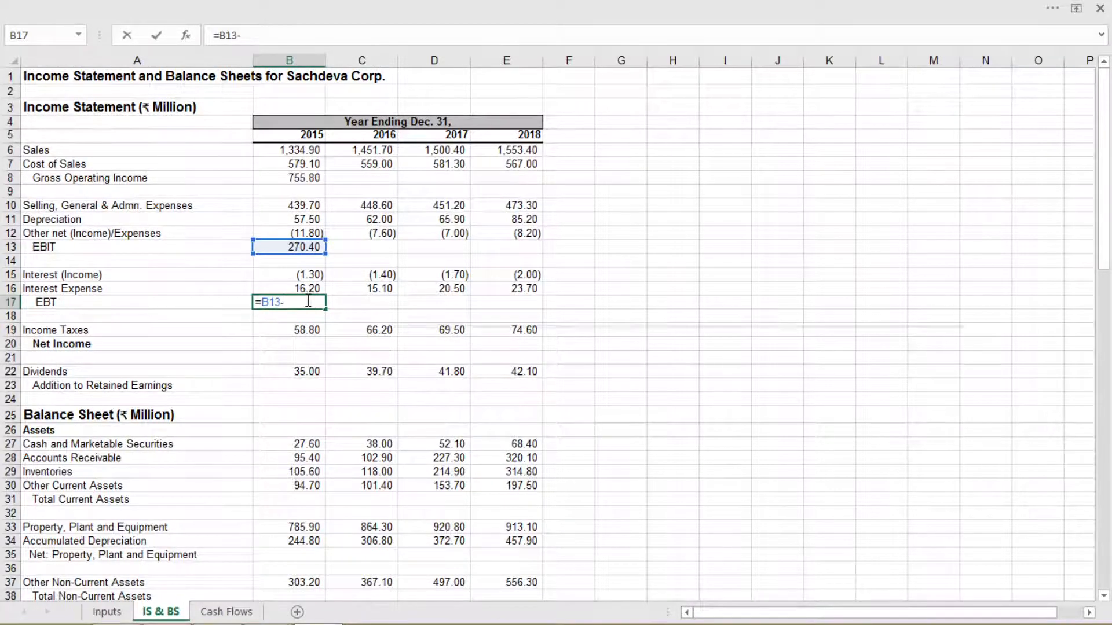
type("sum")
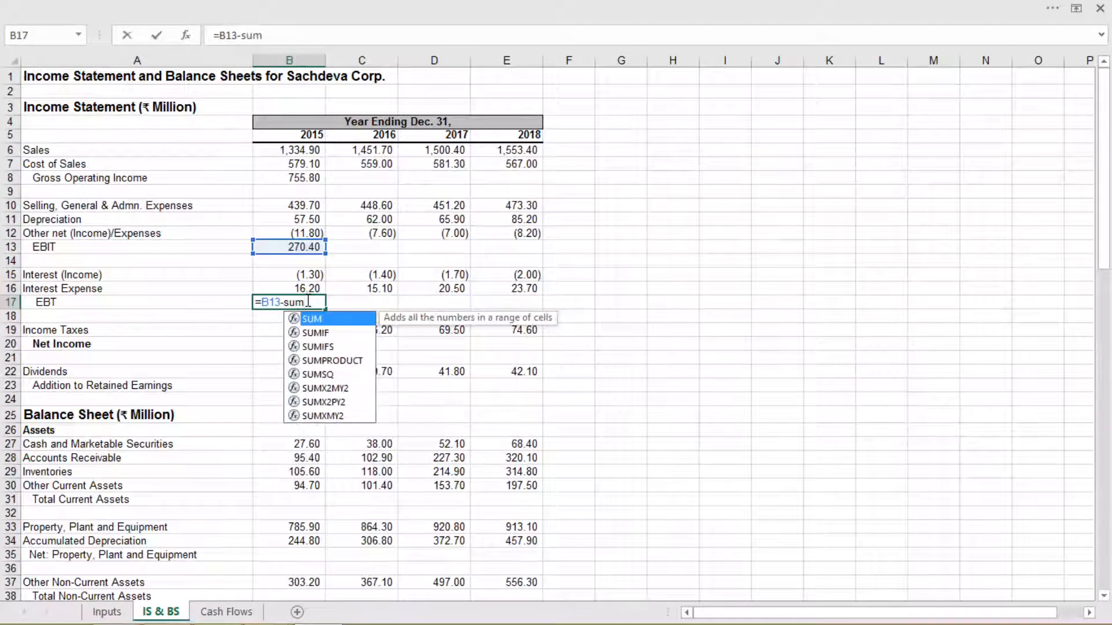
type("(")
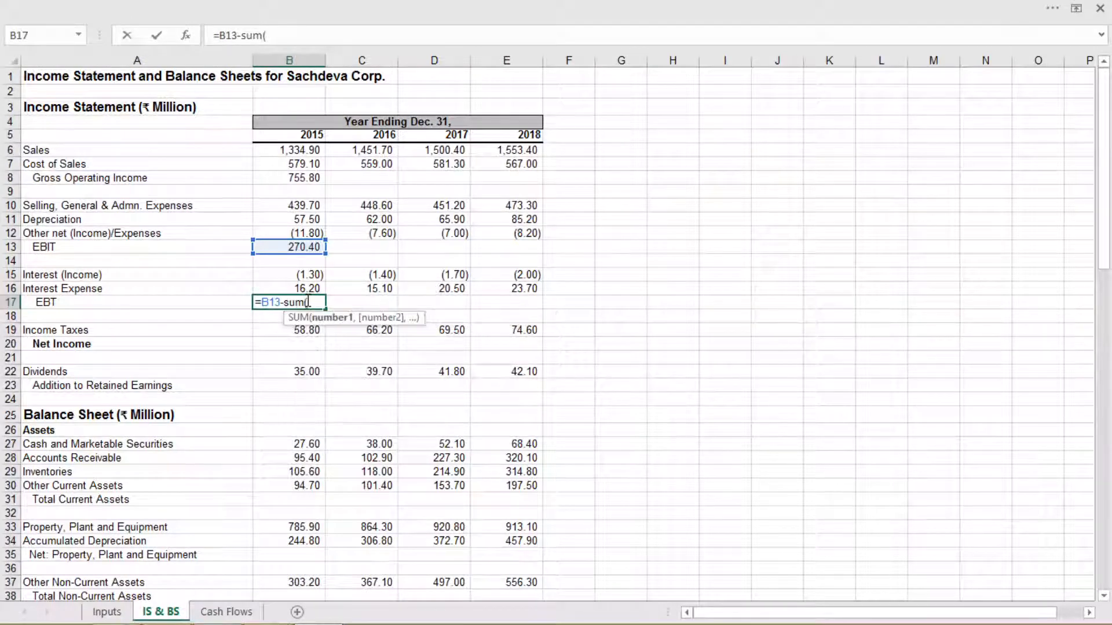
left_click(298, 275)
left_click_drag(298, 275, 299, 289)
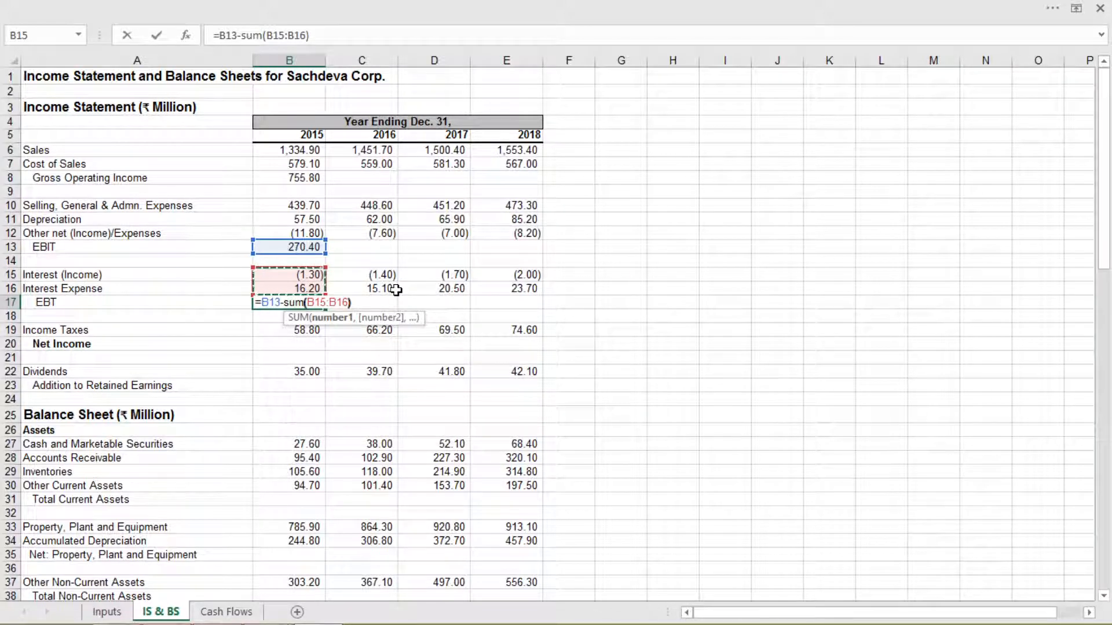
type(")")
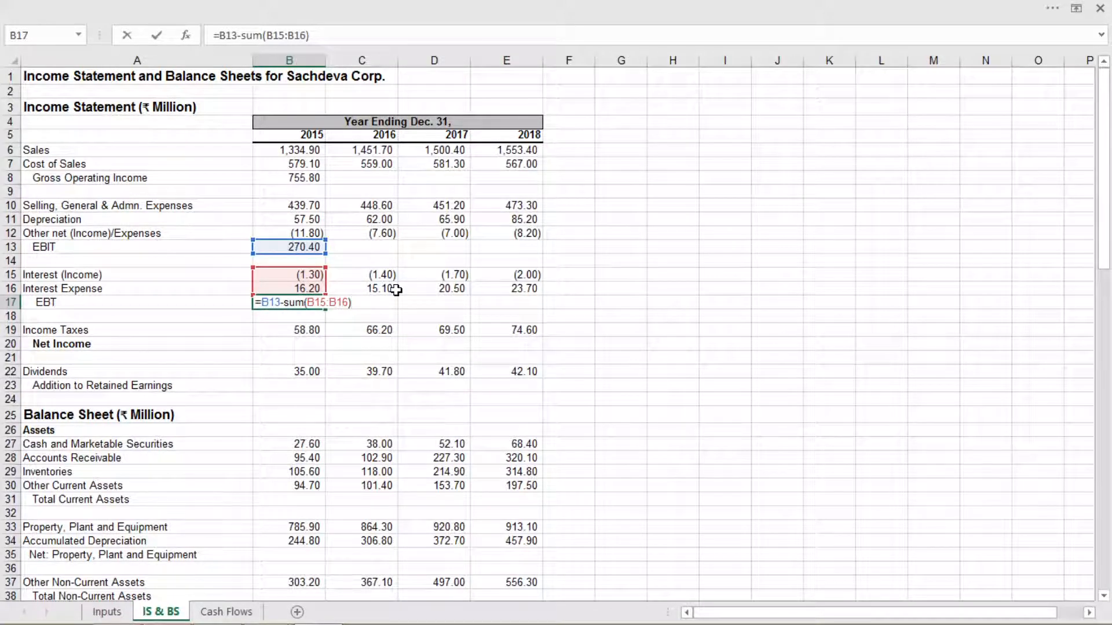
key("Return")
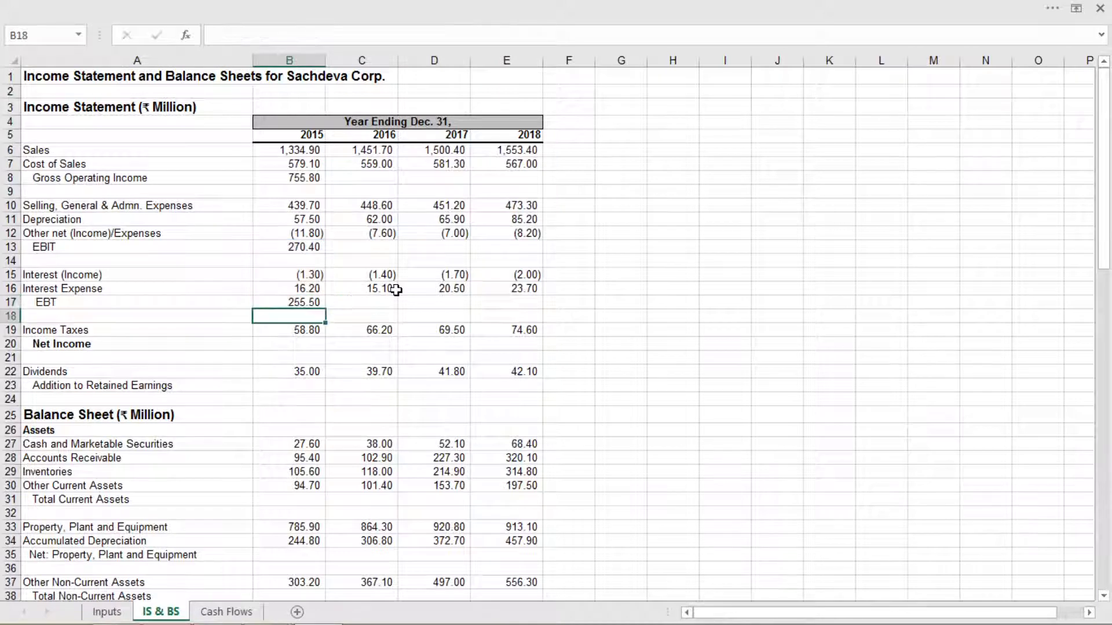
Calculate the 2015 Net Income in B20 as EBT minus Income Taxes with the formula =B17-B19
left_click(303, 346)
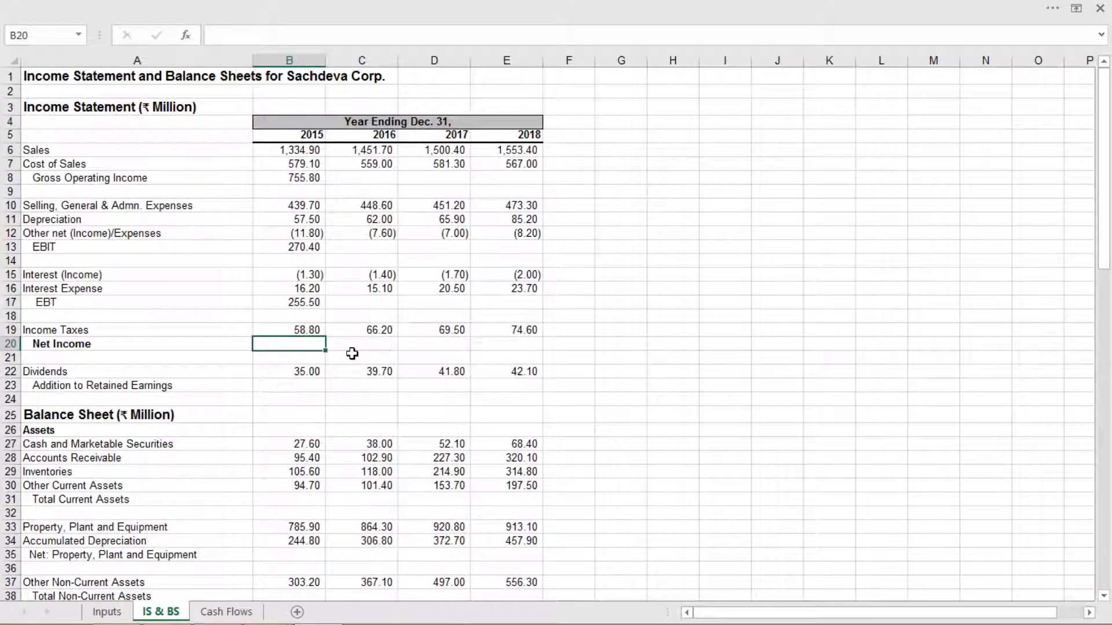
type("=")
left_click(295, 300)
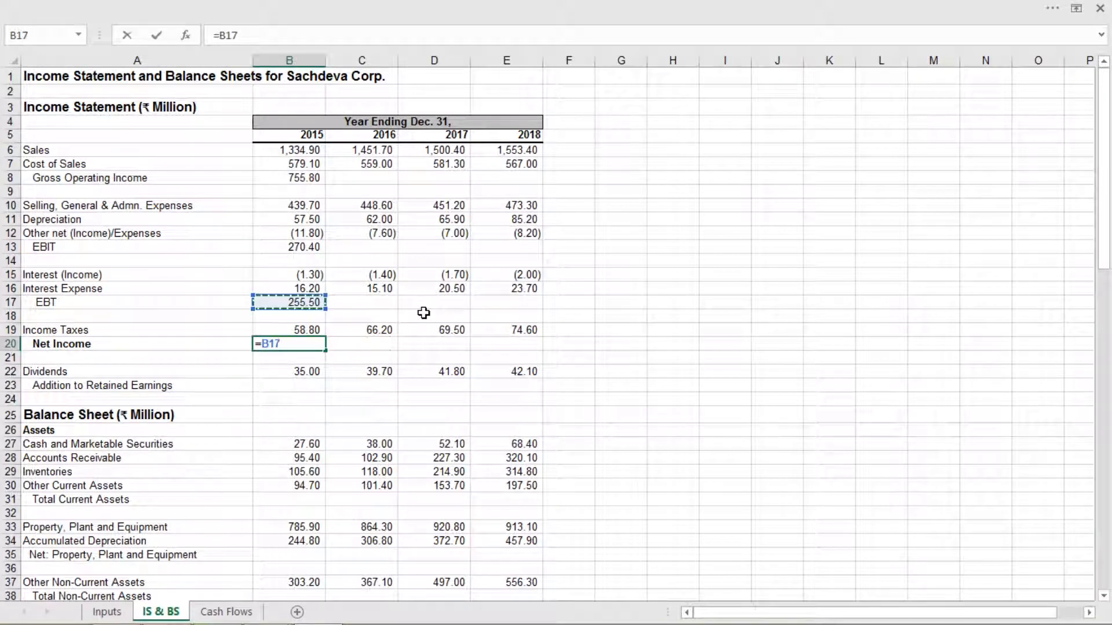
type("-")
left_click(312, 329)
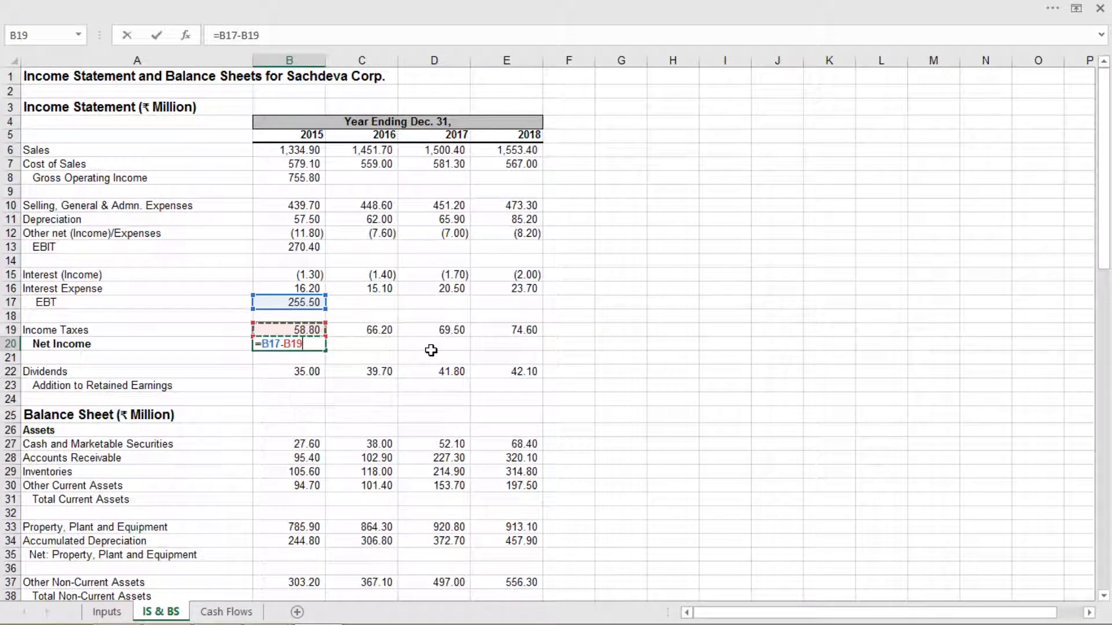
key("Return")
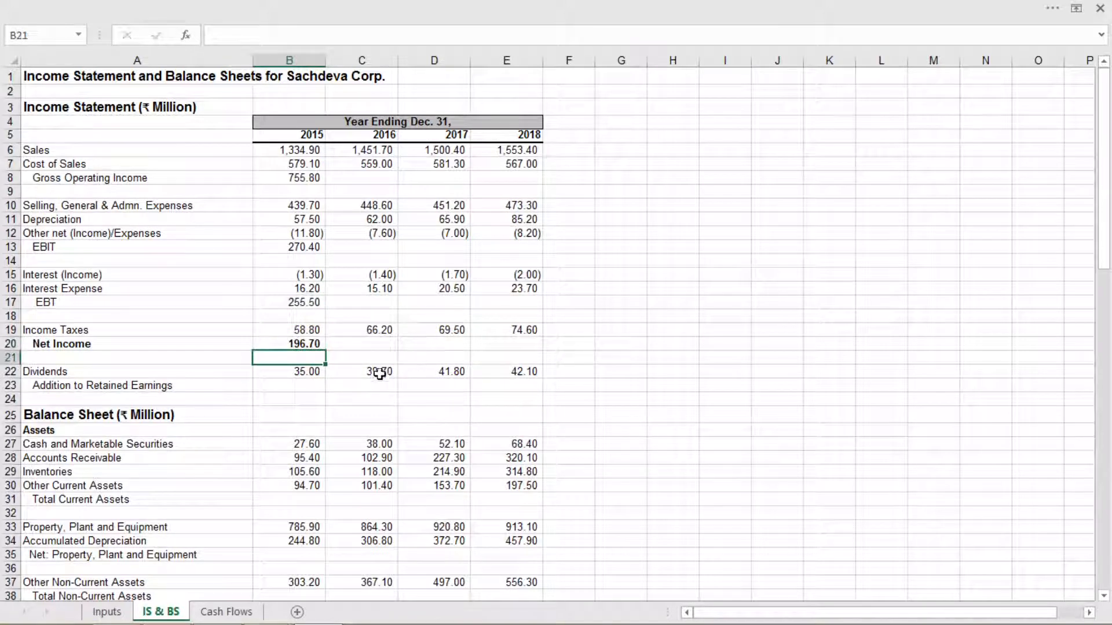
Calculate the 2015 Addition to Retained Earnings in B23 as Net Income minus Dividends with the formula =B20-B22
left_click(284, 387)
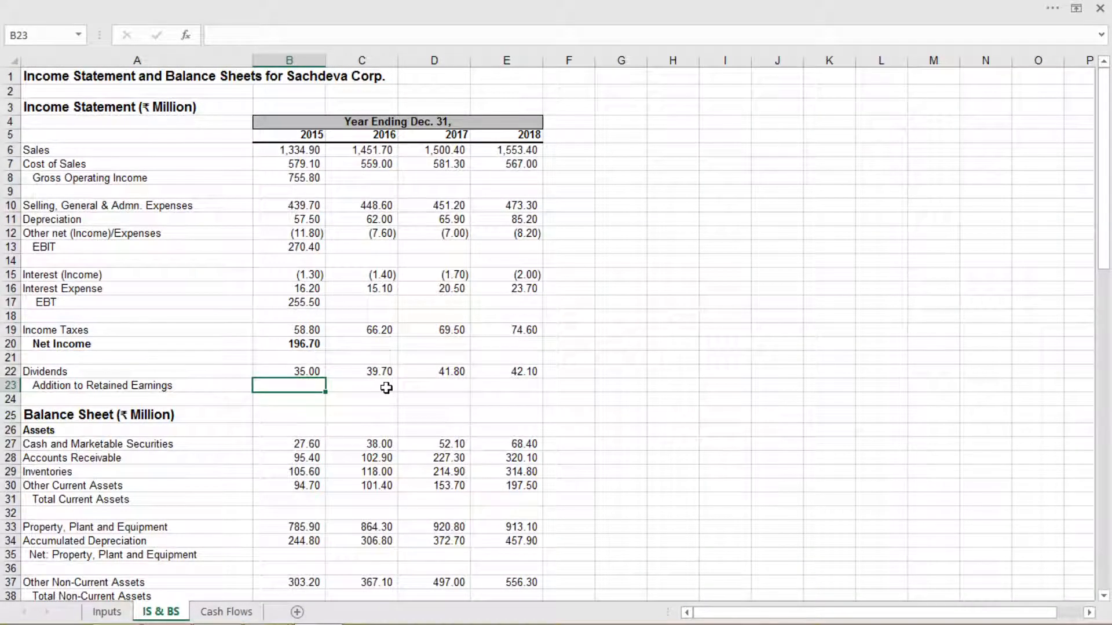
type("=")
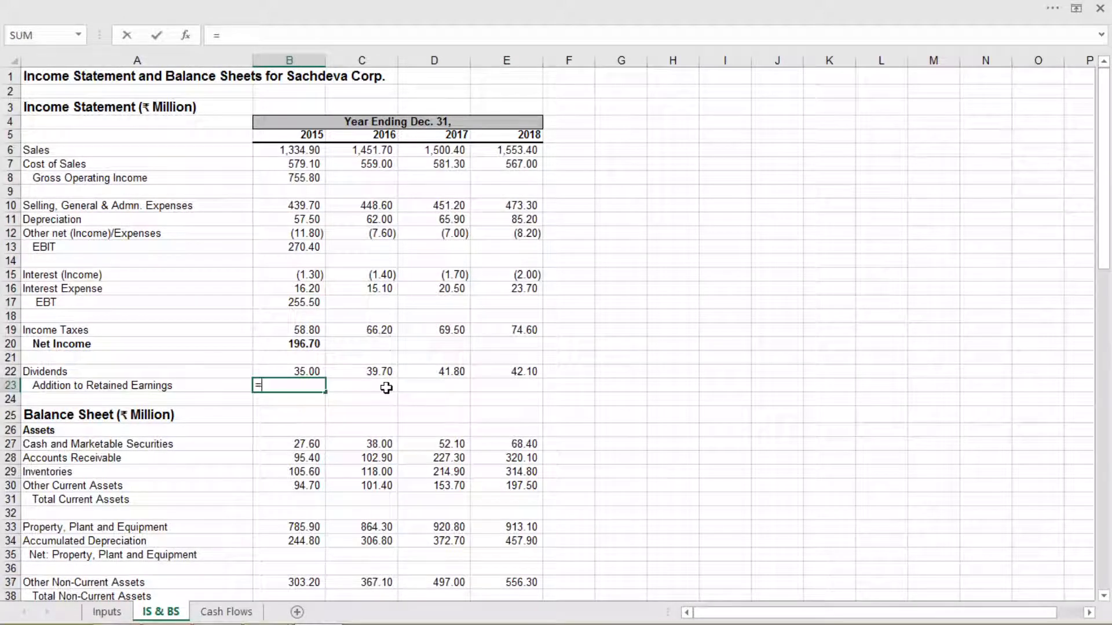
left_click(311, 348)
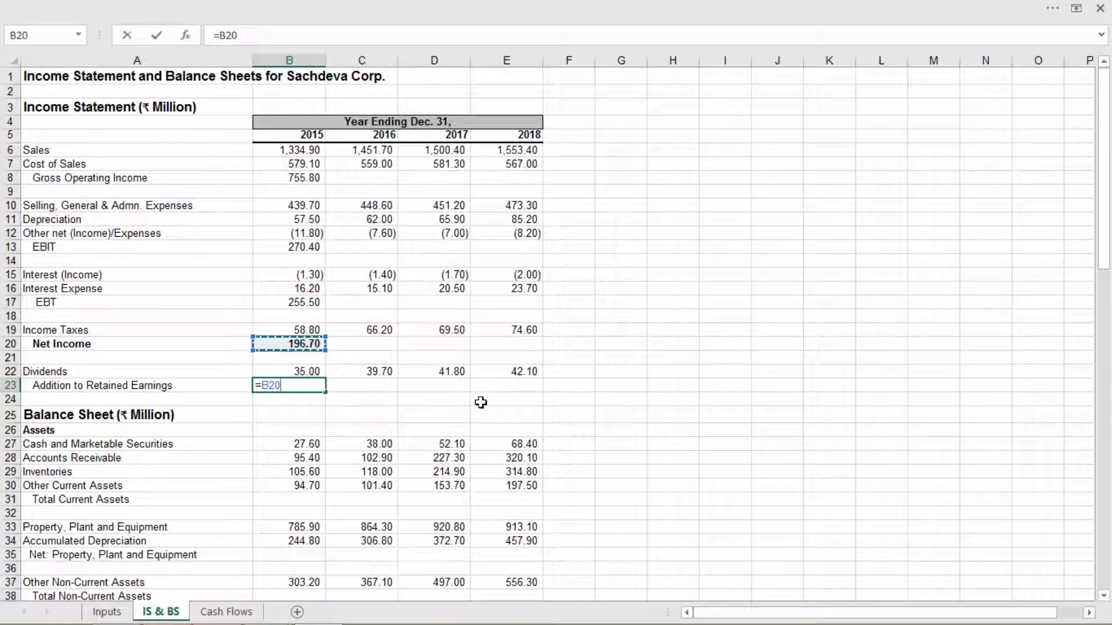
type("-")
left_click(310, 371)
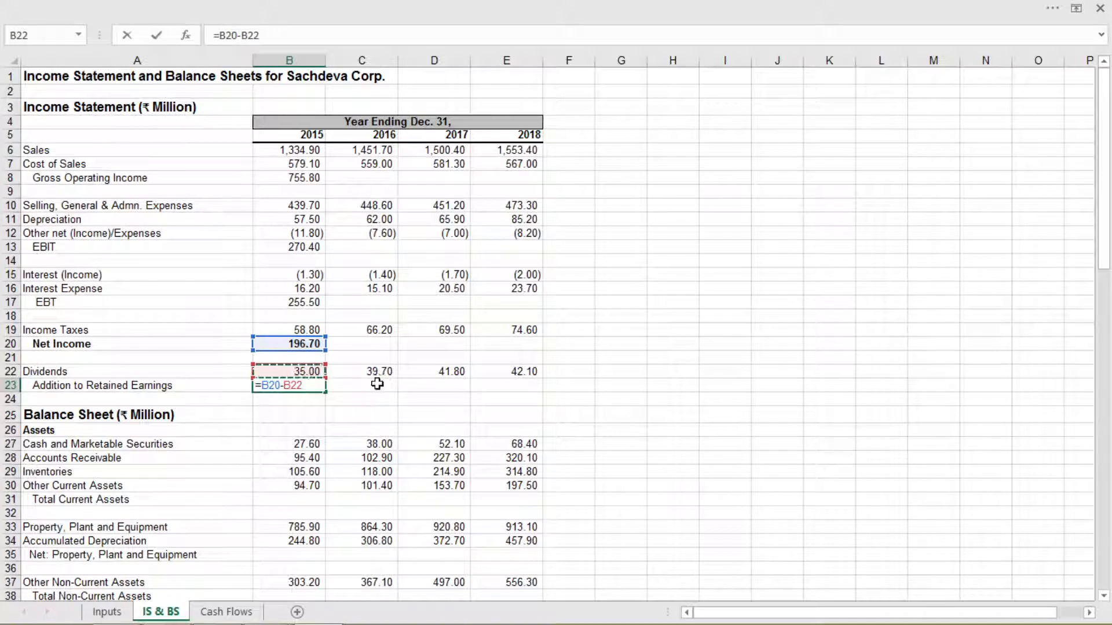
key("Return")
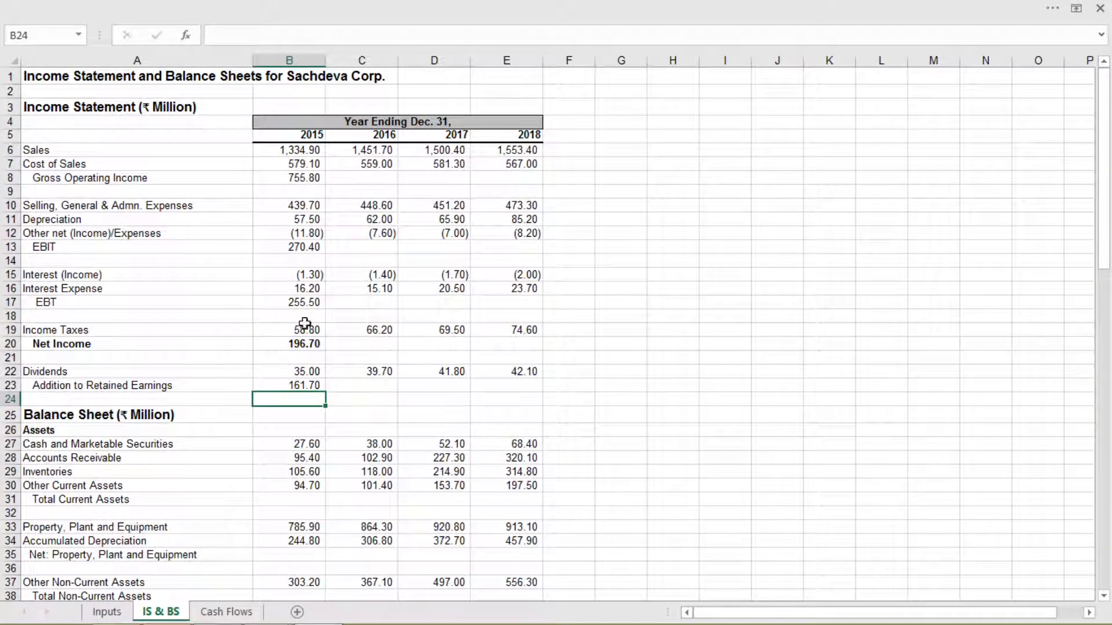
Copy the 2015 Gross Operating Income formula from B8 across to 2016–2018 in C8:E8
left_click(303, 178)
left_click_drag(327, 184, 542, 186)
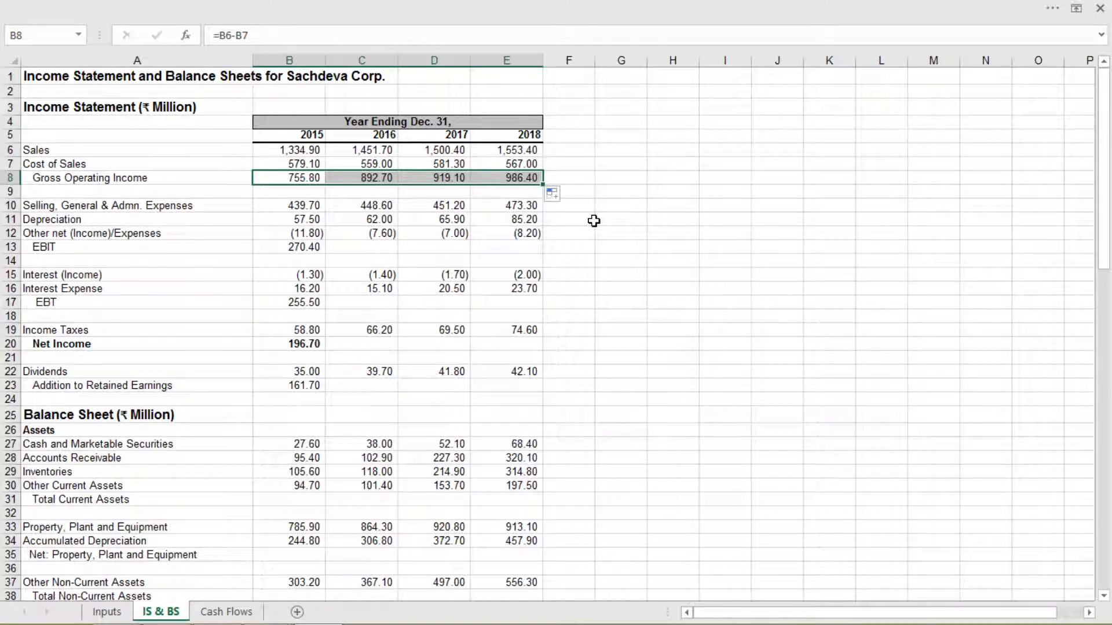
left_click(594, 221)
type("w")
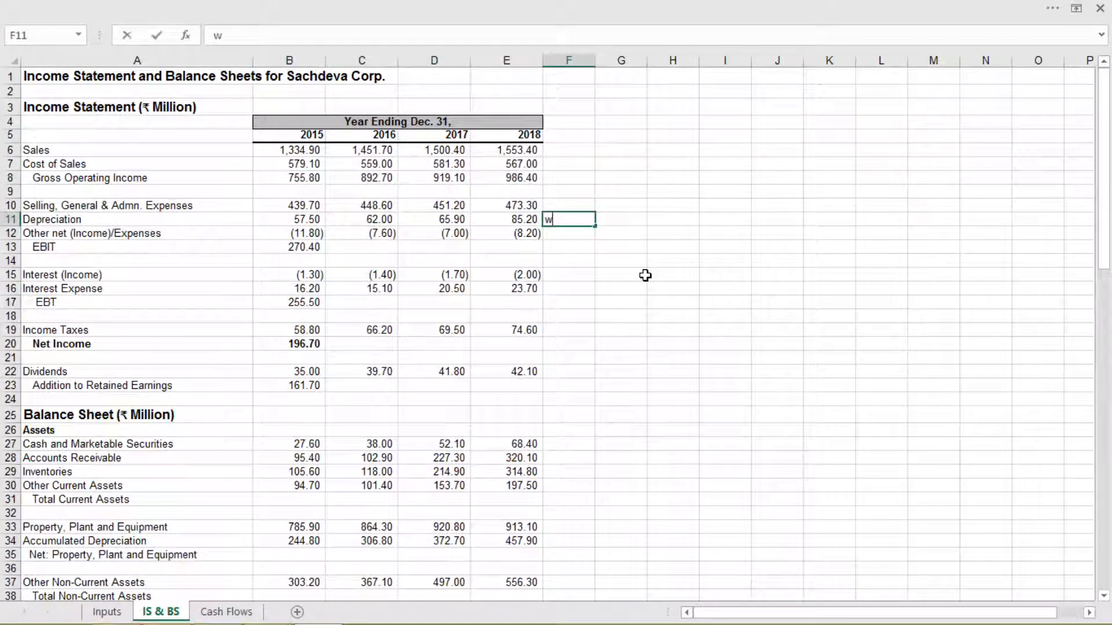
key("BackSpace")
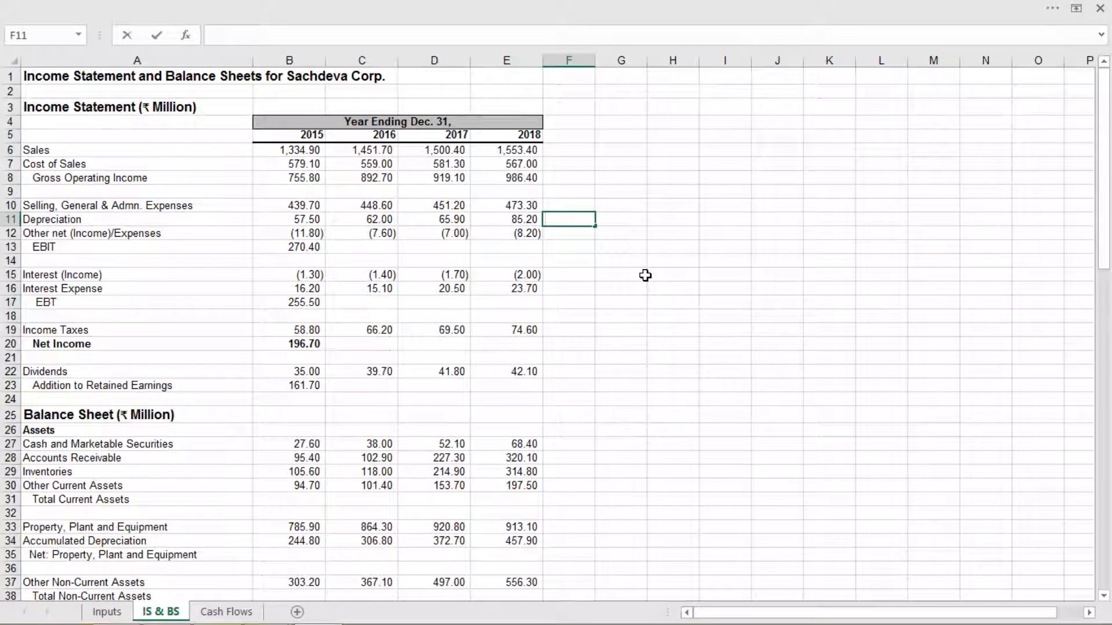
Copy the 2015 EBIT formula in B13 and EBT formula in B17 across their rows to the 2018 column
left_click(304, 249)
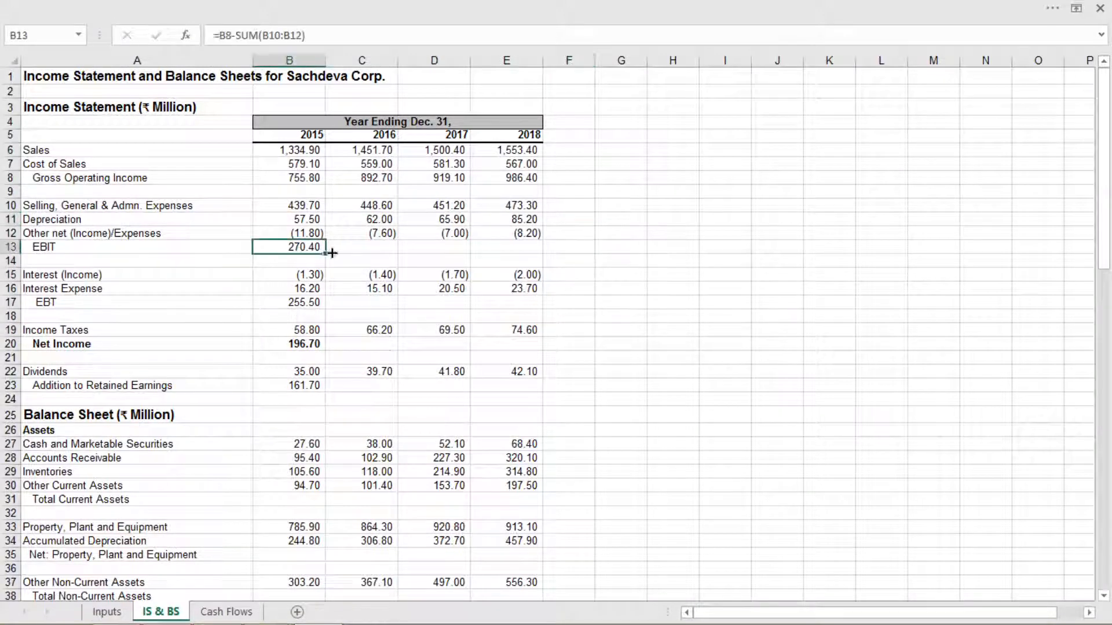
left_click_drag(326, 253, 516, 258)
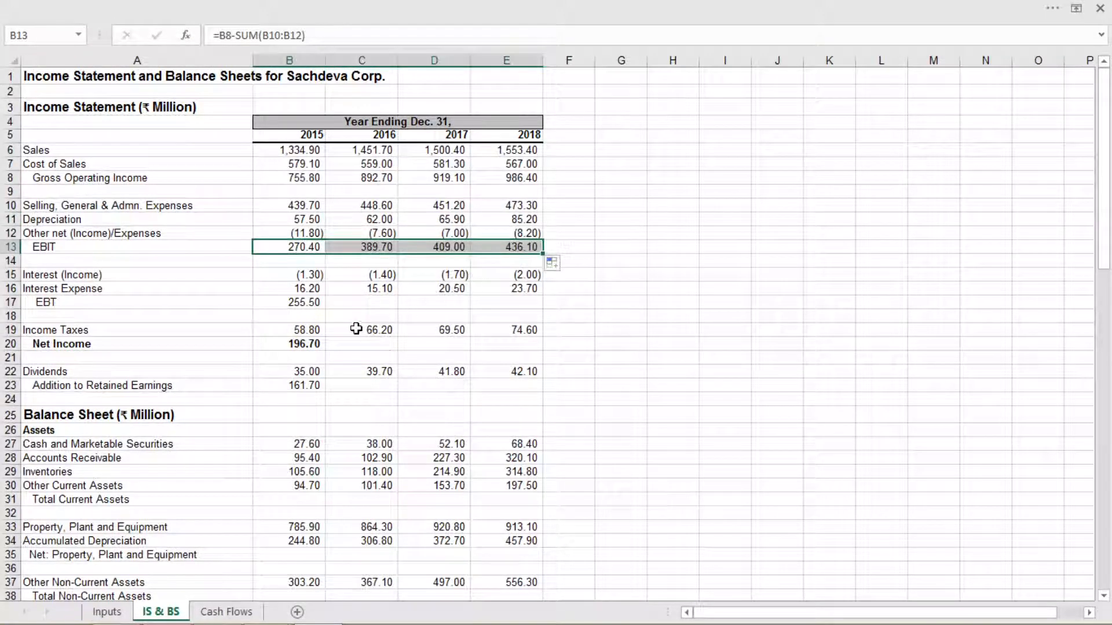
left_click(316, 304)
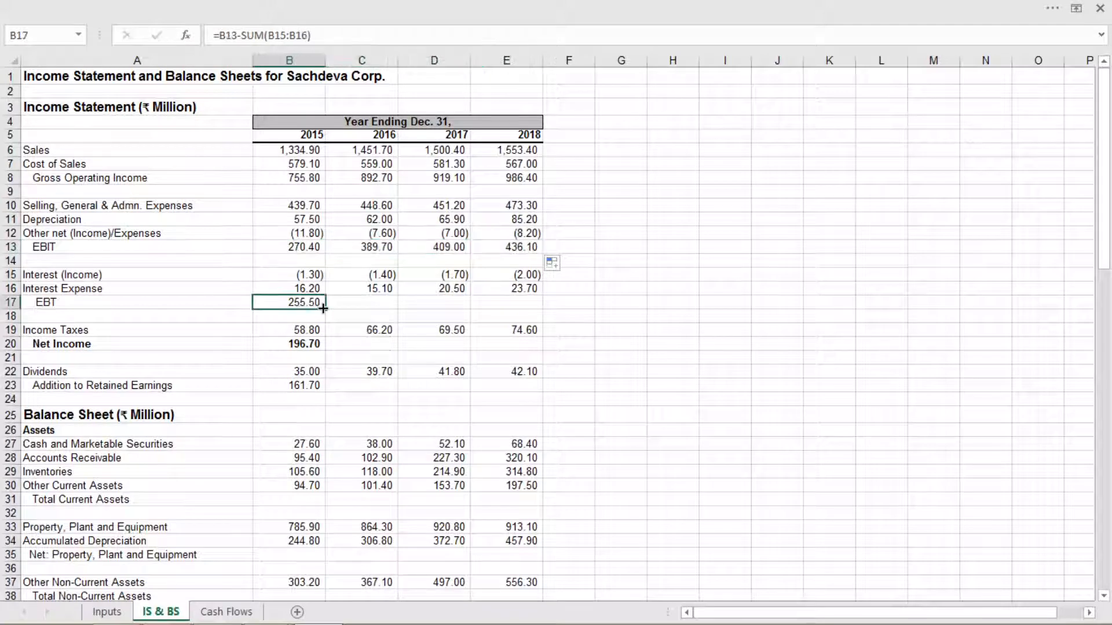
left_click_drag(323, 308, 516, 304)
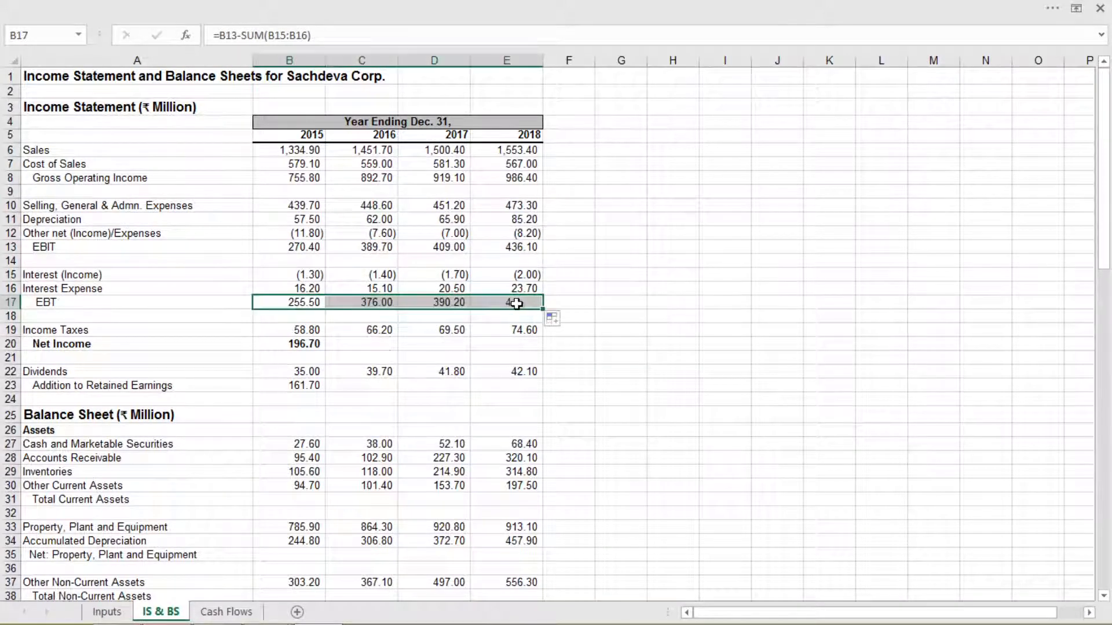
Copy the 2015 Net Income formula in B20 and Addition to Retained Earnings formula in B23 across their rows through column E
left_click(288, 343)
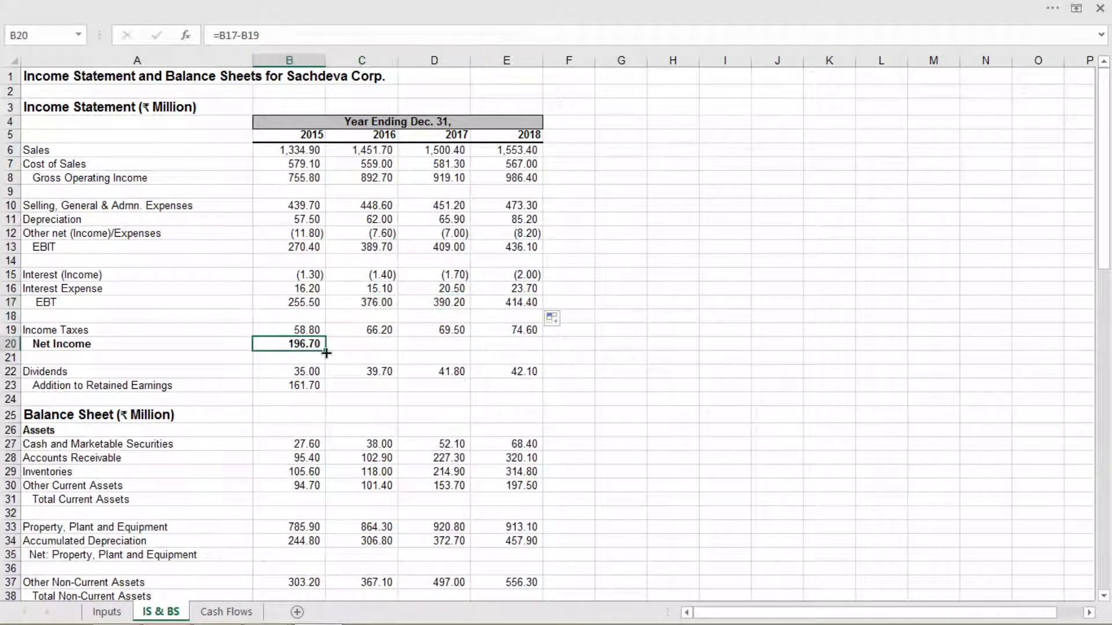
left_click_drag(325, 353, 536, 348)
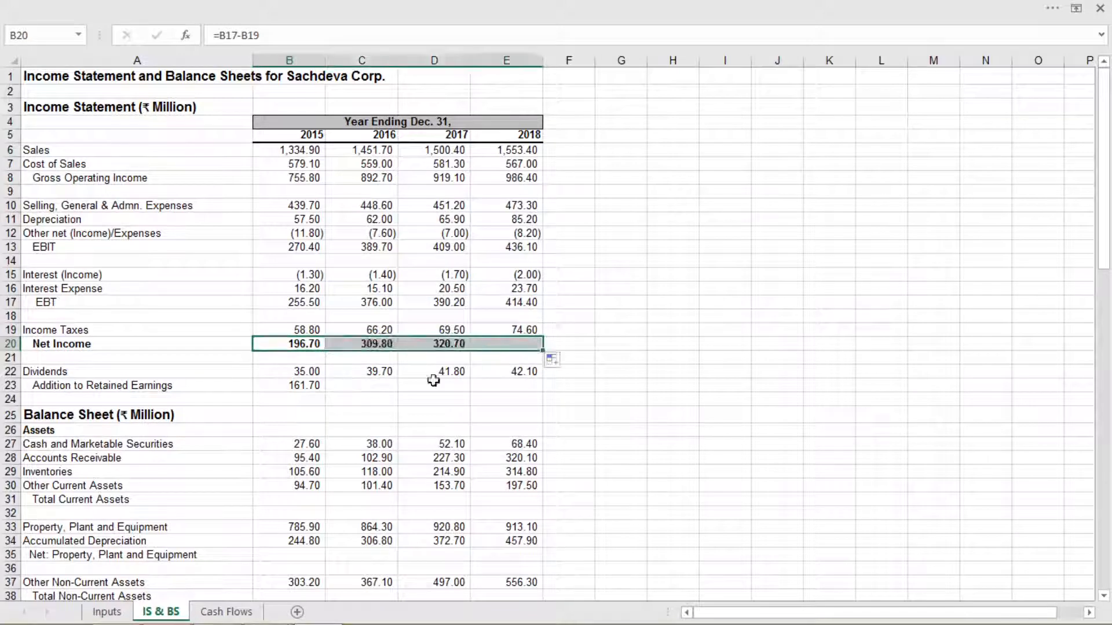
left_click(310, 387)
left_click_drag(325, 392, 544, 394)
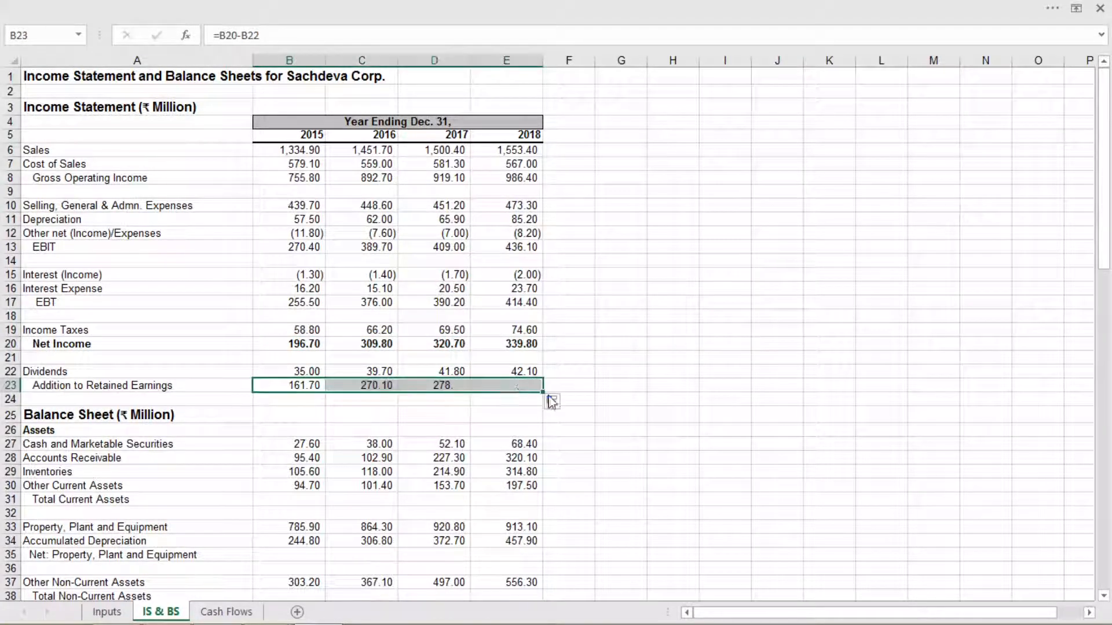
left_click(724, 385)
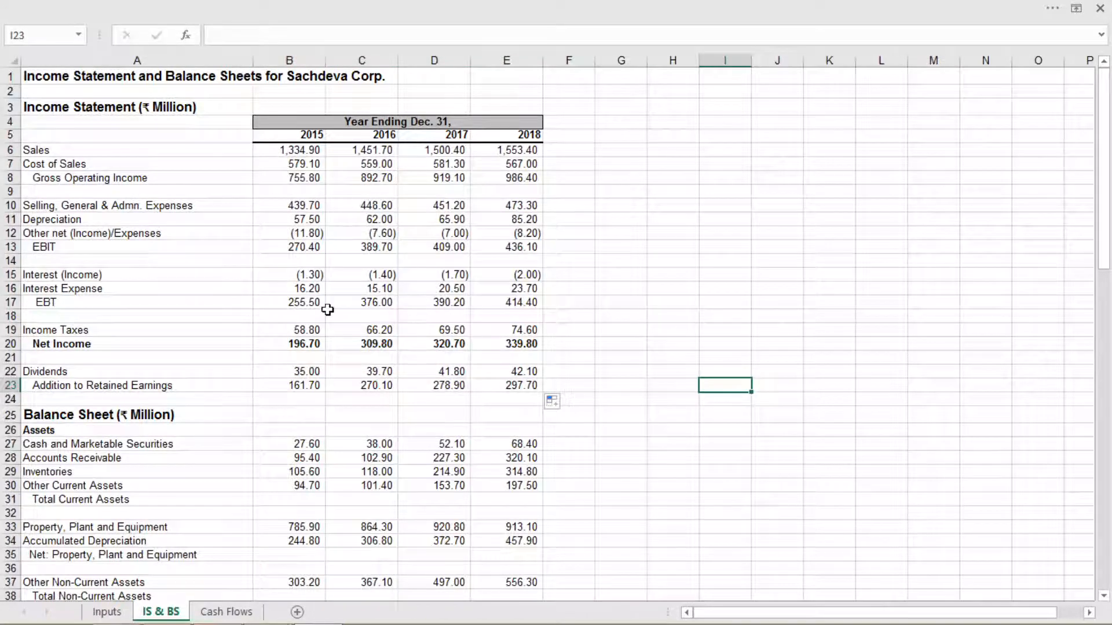